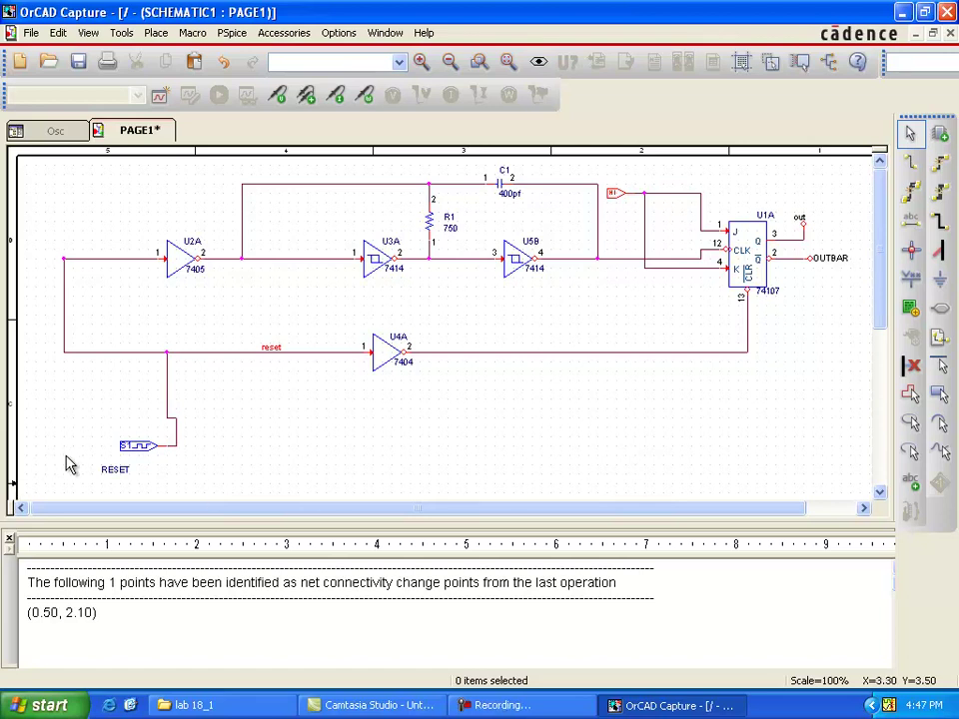
Delete the old RESET STIM1 stimulus part at the lower left of the schematic
{"action": "left_click", "coordinate": [146, 452]}
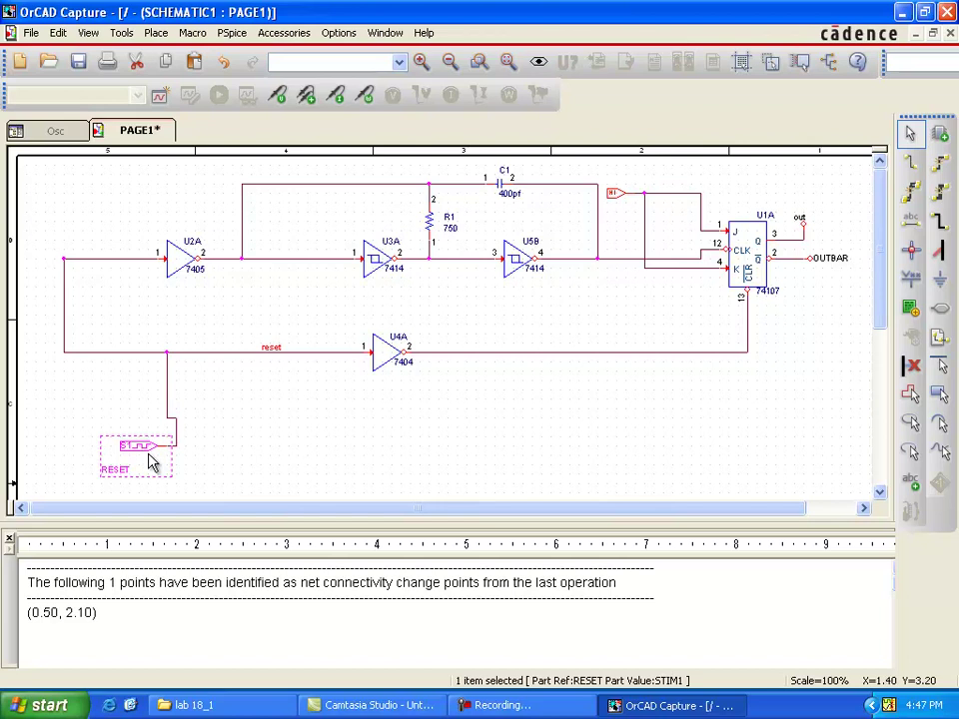
{"action": "key", "text": "Delete"}
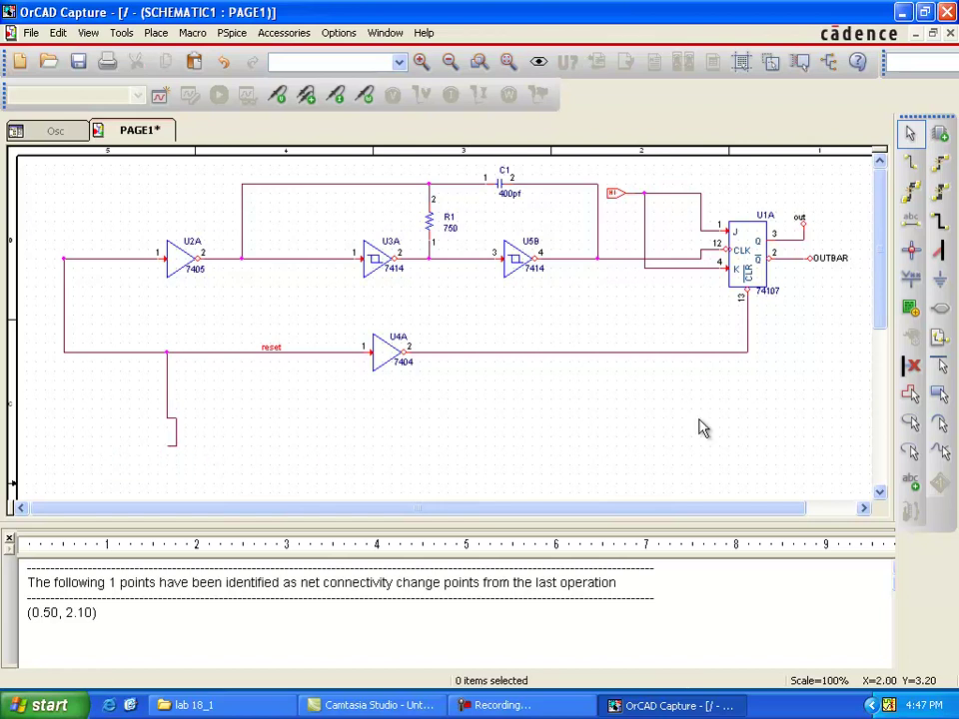
Pick DigStim1 from the SOURCSTM library and drop it beside the reset wire's loose end
{"action": "left_click", "coordinate": [939, 134]}
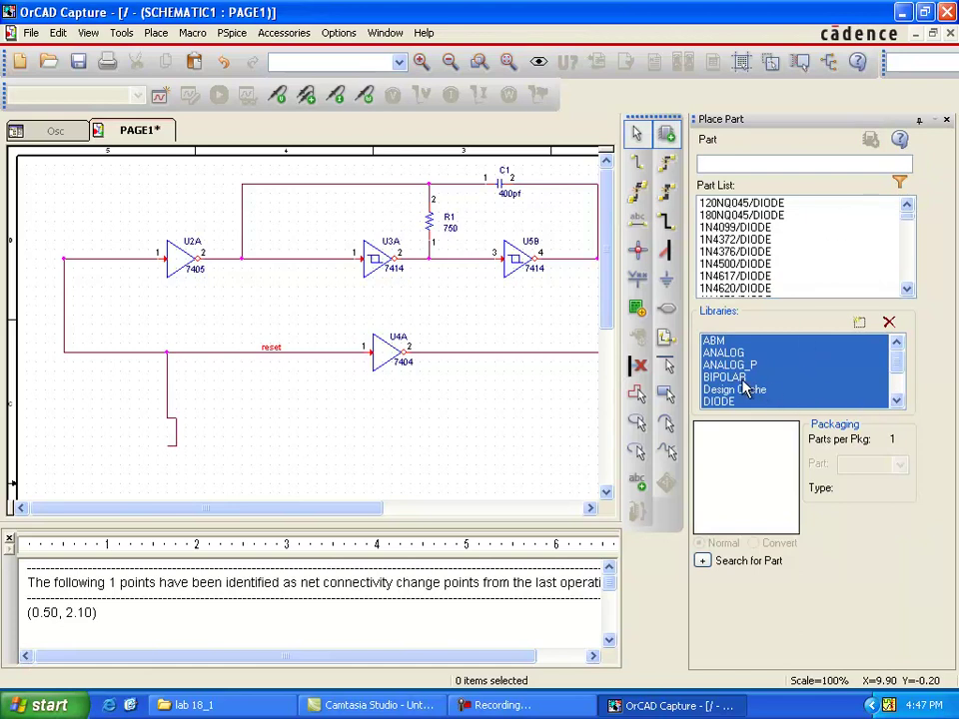
{"action": "left_click", "coordinate": [896, 400]}
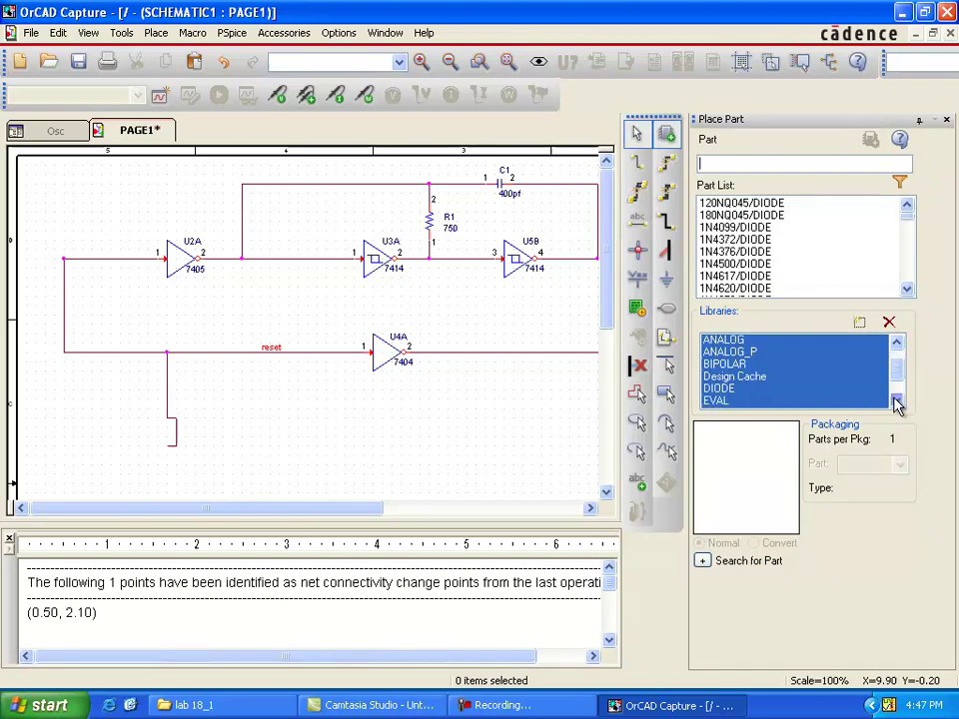
{"action": "left_click", "coordinate": [896, 401]}
{"action": "left_click", "coordinate": [896, 400]}
{"action": "left_click", "coordinate": [896, 400]}
{"action": "left_click", "coordinate": [895, 401]}
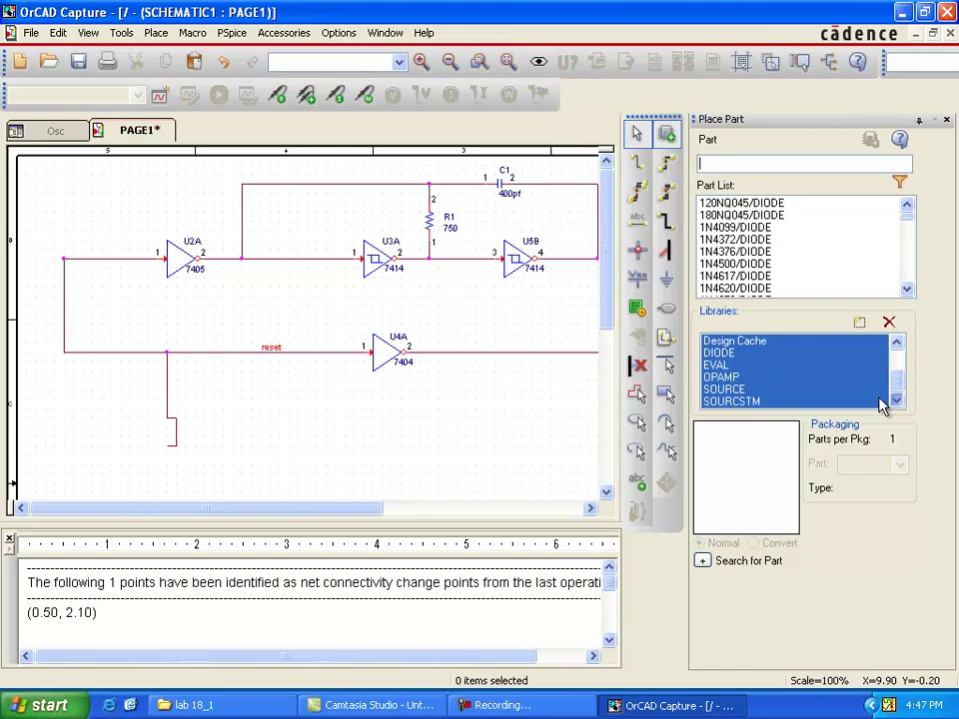
{"action": "left_click", "coordinate": [895, 401]}
{"action": "left_click", "coordinate": [732, 379]}
{"action": "left_click", "coordinate": [733, 391]}
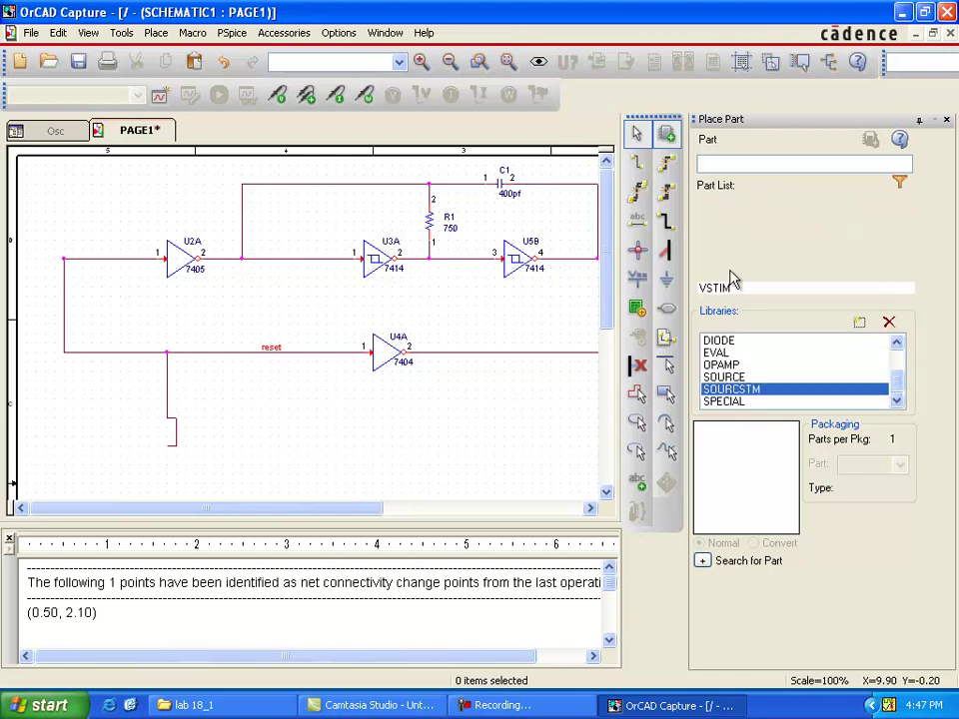
{"action": "left_click", "coordinate": [744, 204]}
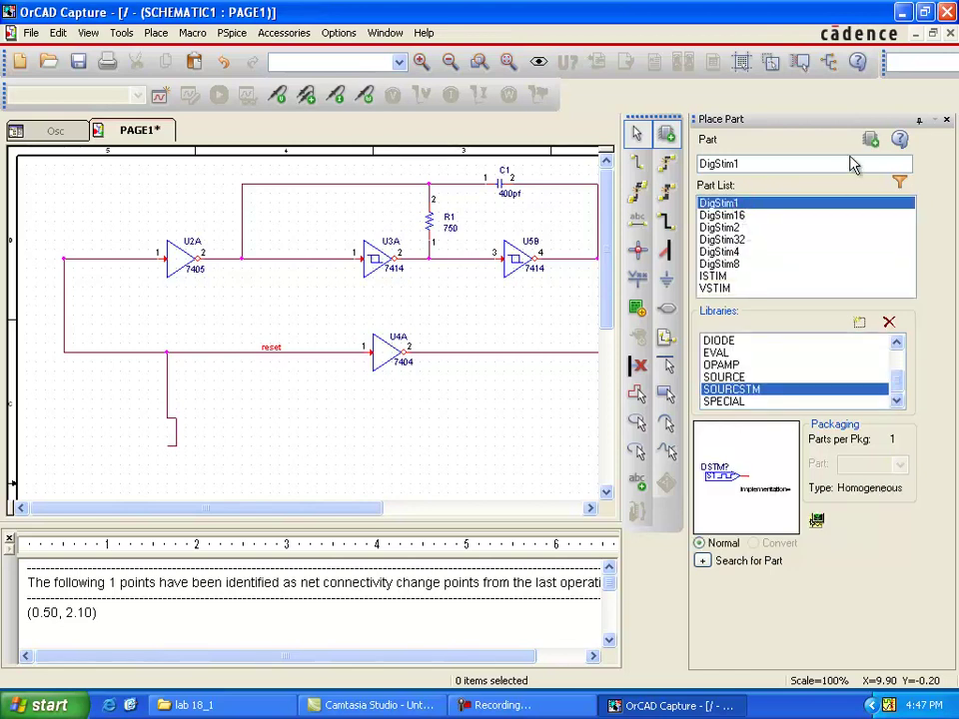
{"action": "left_click", "coordinate": [874, 147]}
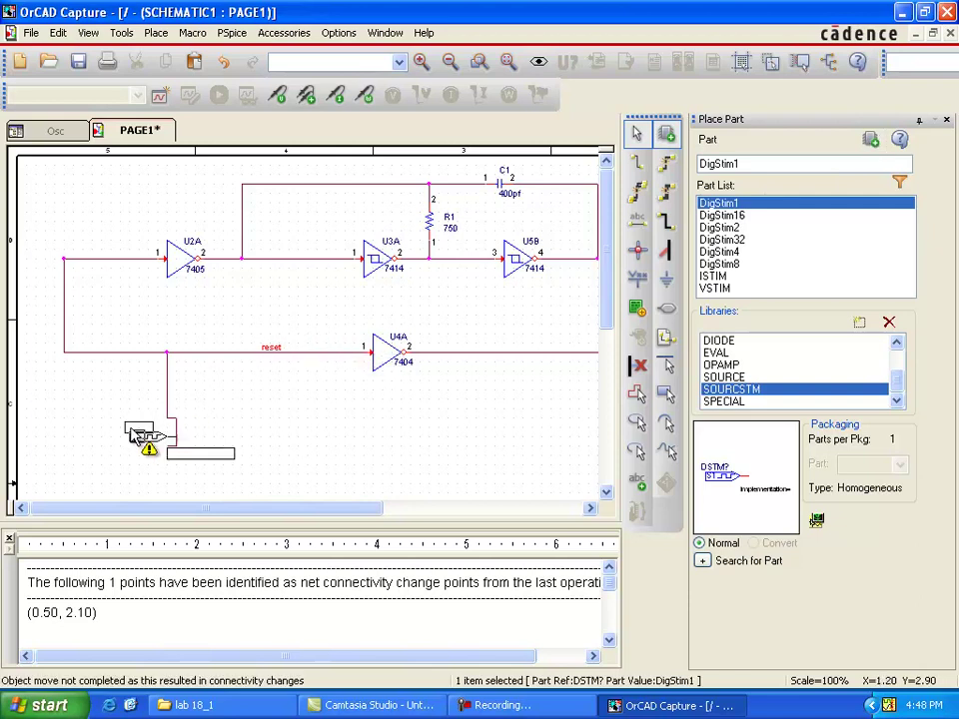
{"action": "key", "text": "Escape"}
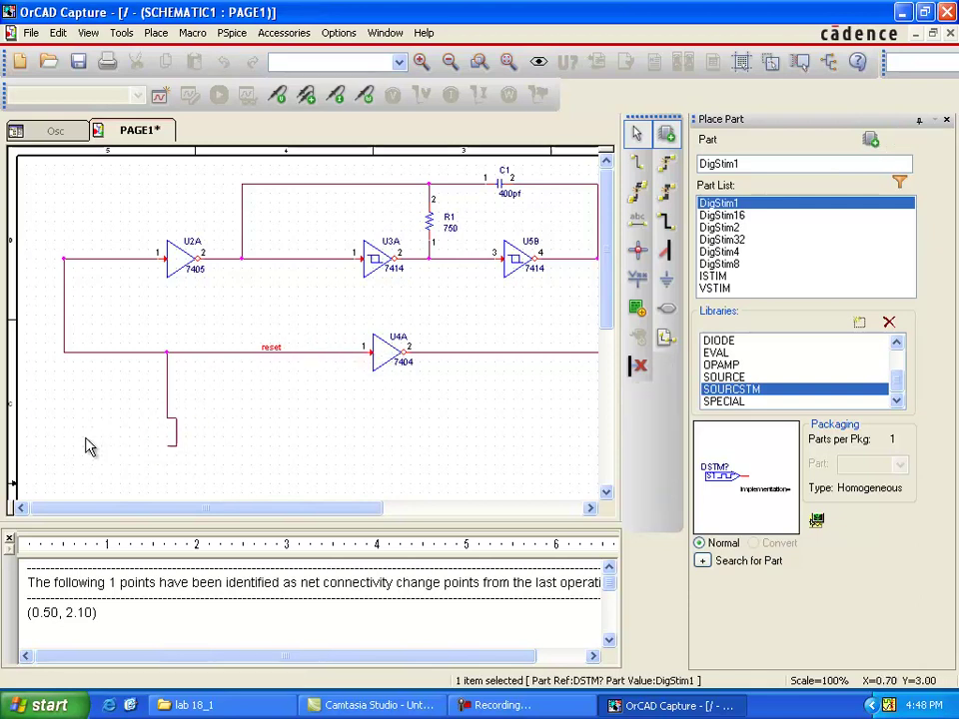
Place DigStim1 at the reset wire end and set its Implementation value to RESET
{"action": "left_click", "coordinate": [100, 459]}
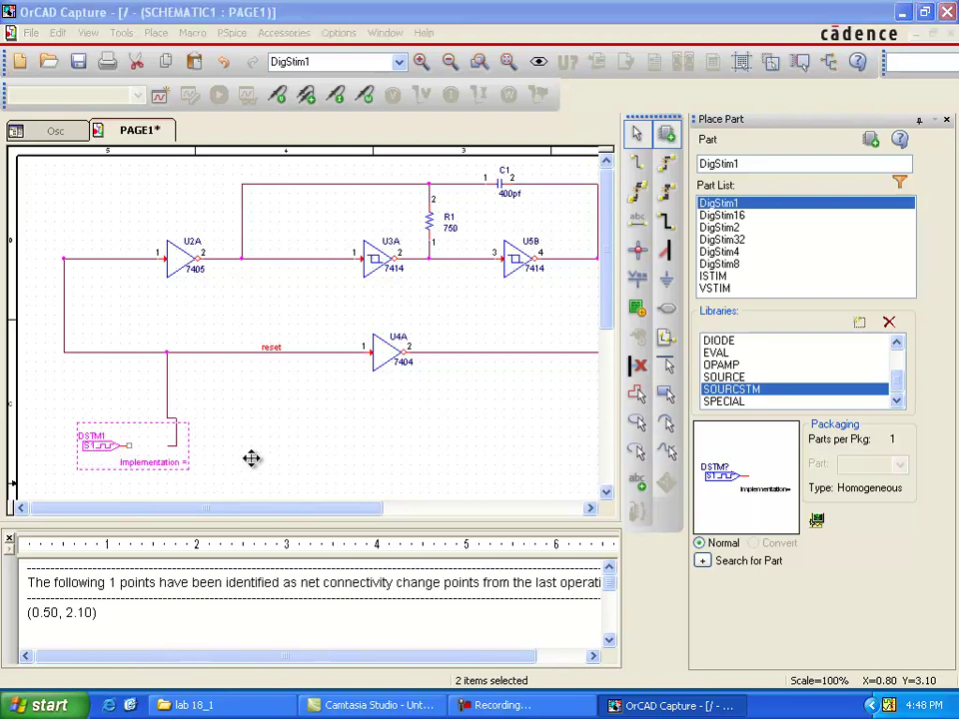
{"action": "left_click", "coordinate": [180, 466]}
{"action": "left_click", "coordinate": [175, 469]}
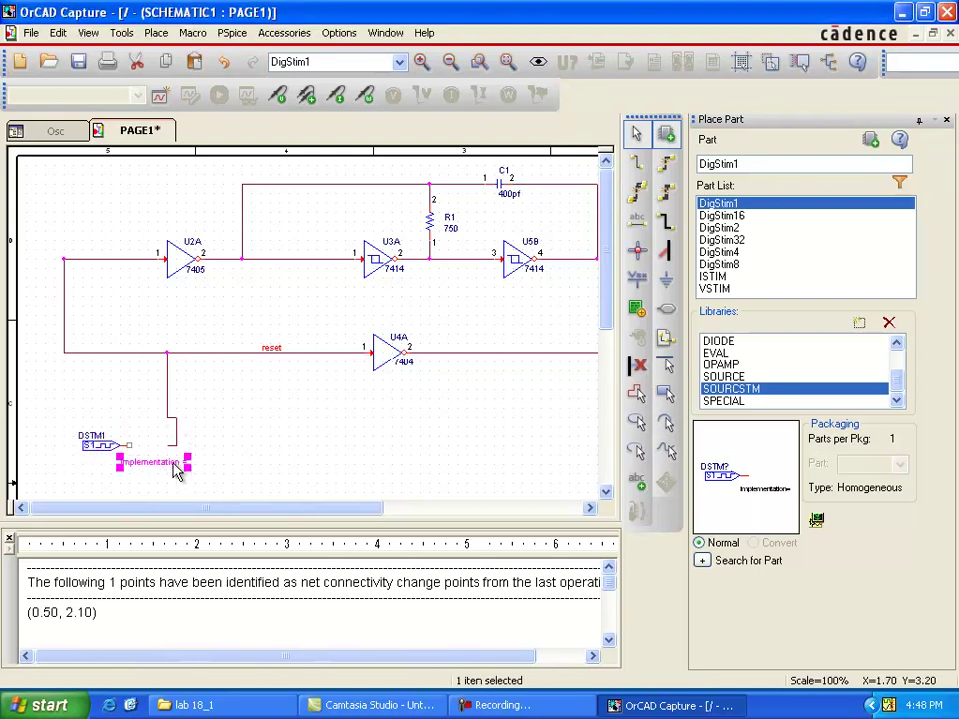
{"action": "double_click", "coordinate": [174, 467]}
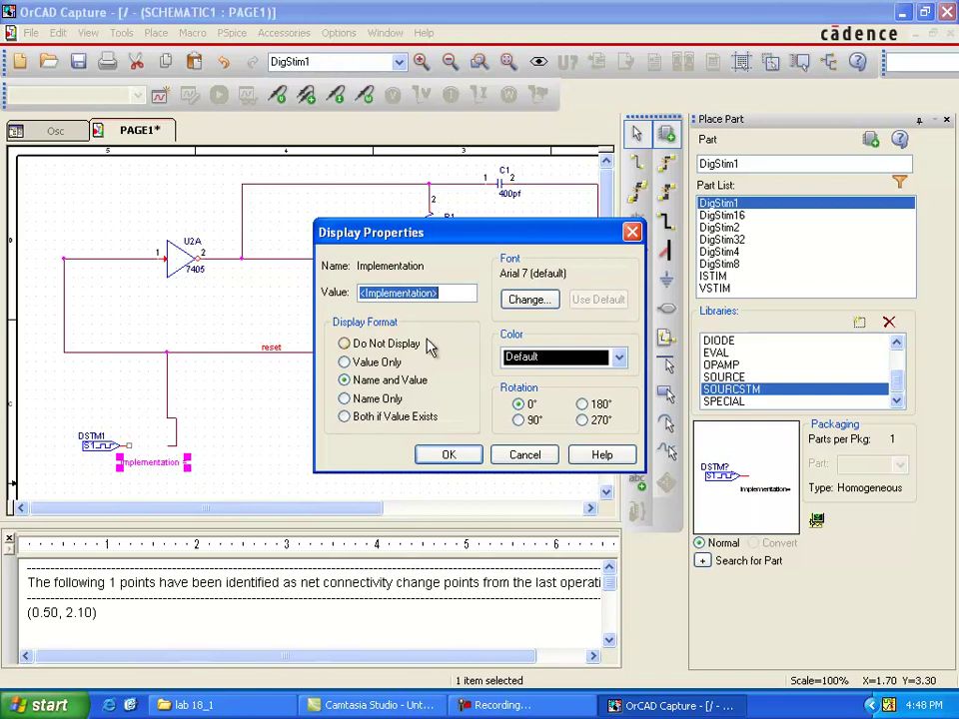
{"action": "type", "text": "RESET"}
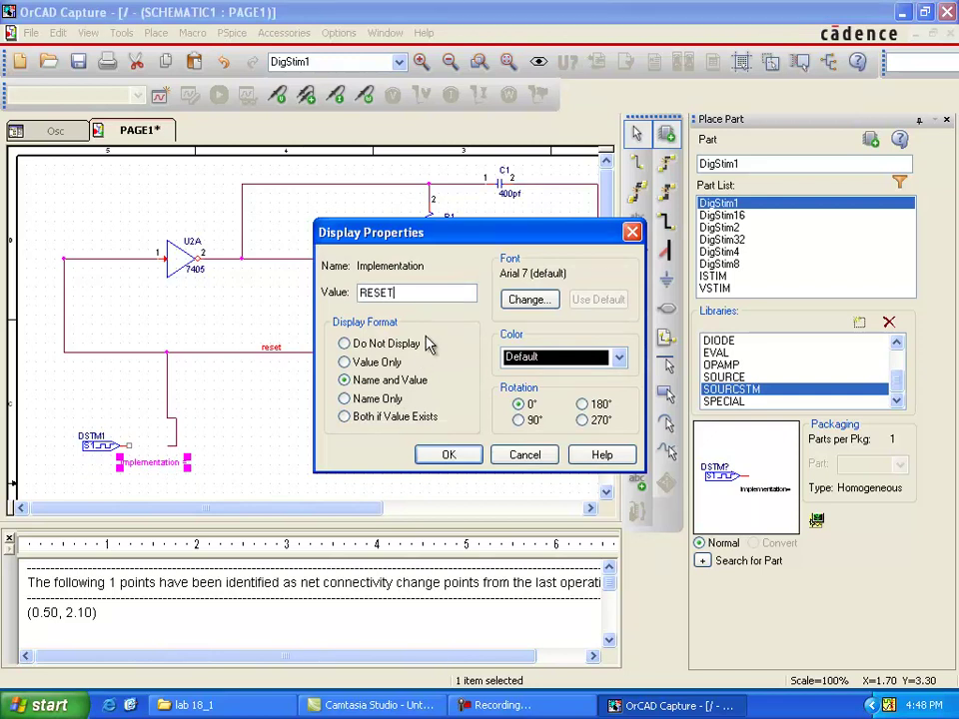
{"action": "left_click", "coordinate": [447, 454]}
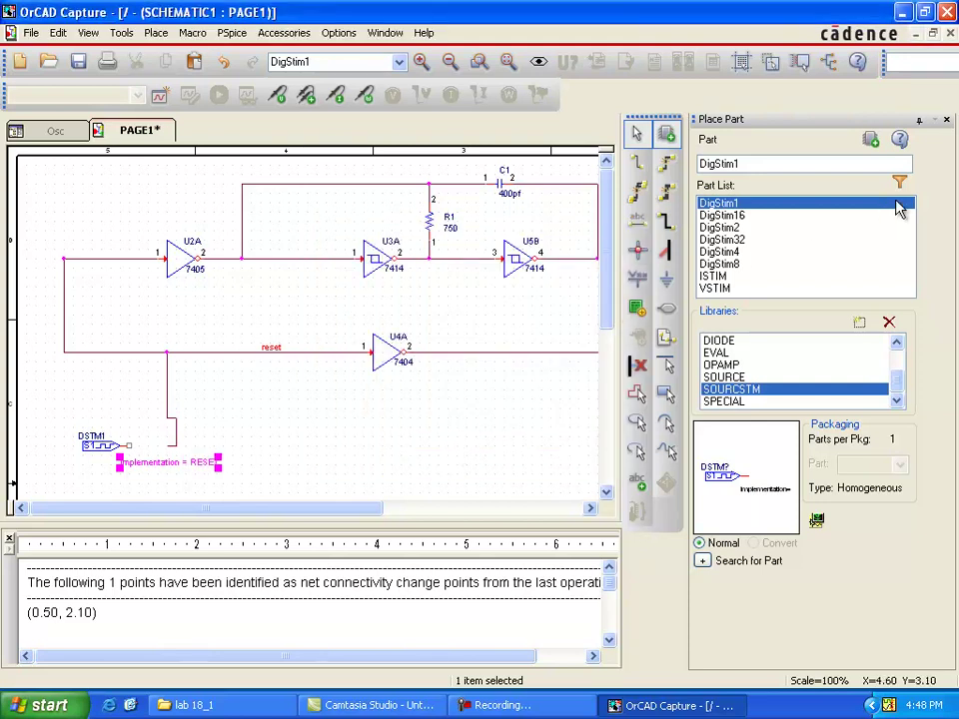
Close the Place Part panel and bring up the actions for the DSTM1 stimulus
{"action": "left_click", "coordinate": [945, 120]}
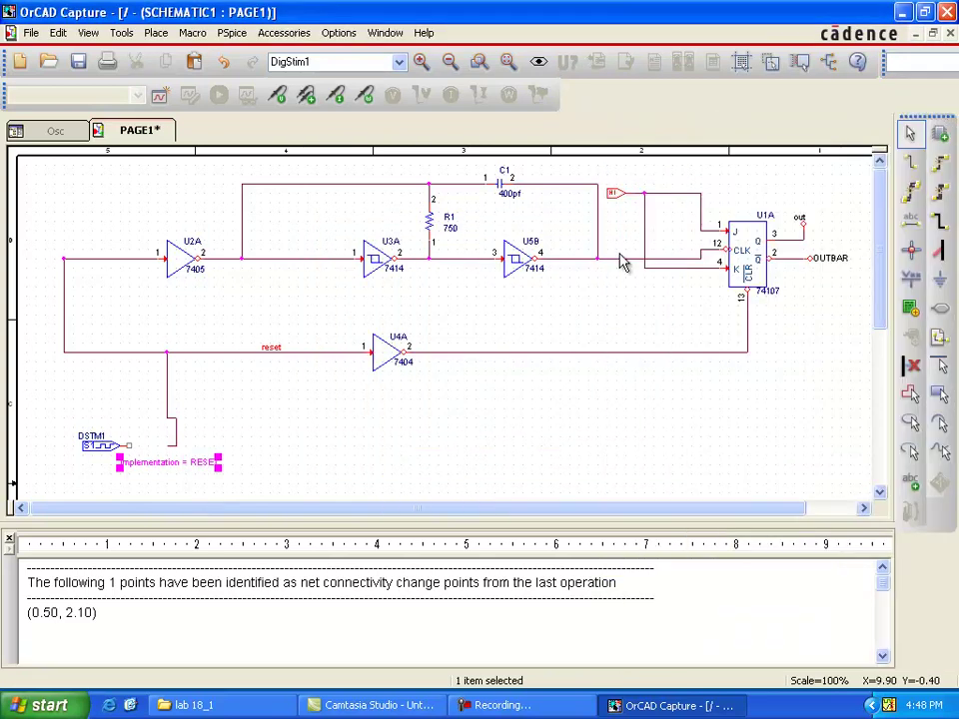
{"action": "left_click", "coordinate": [297, 460]}
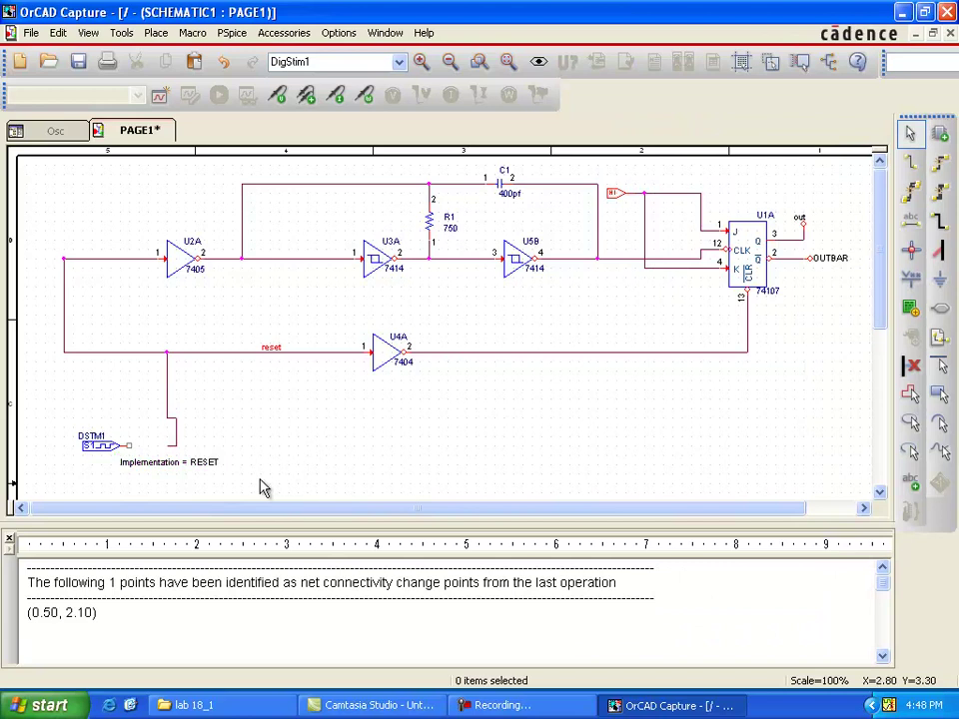
{"action": "left_click", "coordinate": [105, 451]}
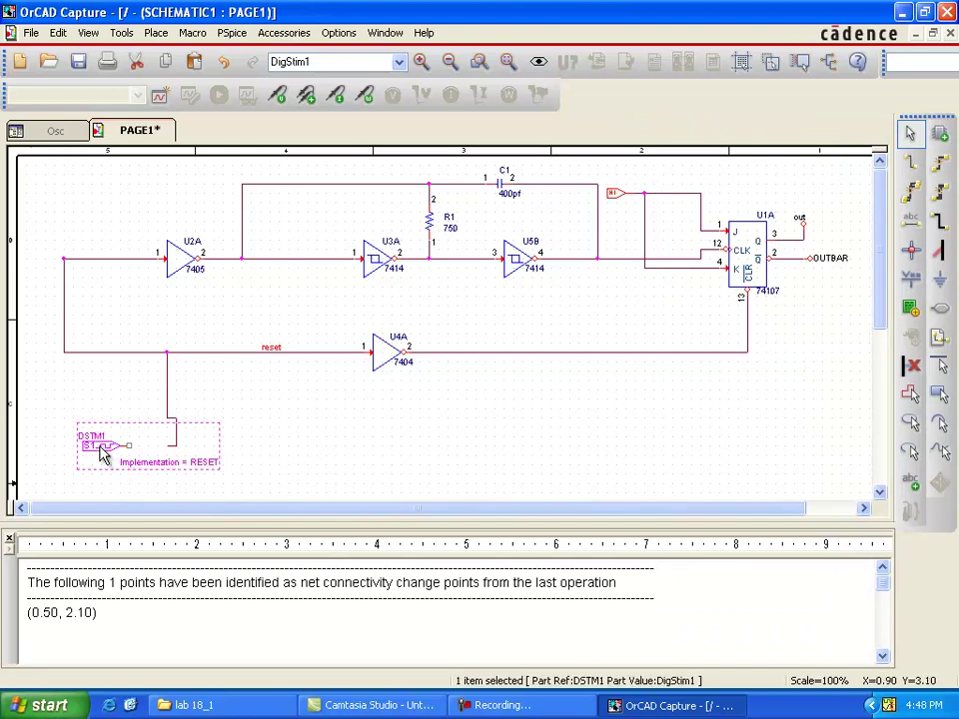
{"action": "right_click", "coordinate": [105, 452]}
Start a new RESET stimulus of type Digital Clock
{"action": "left_click", "coordinate": [153, 313]}
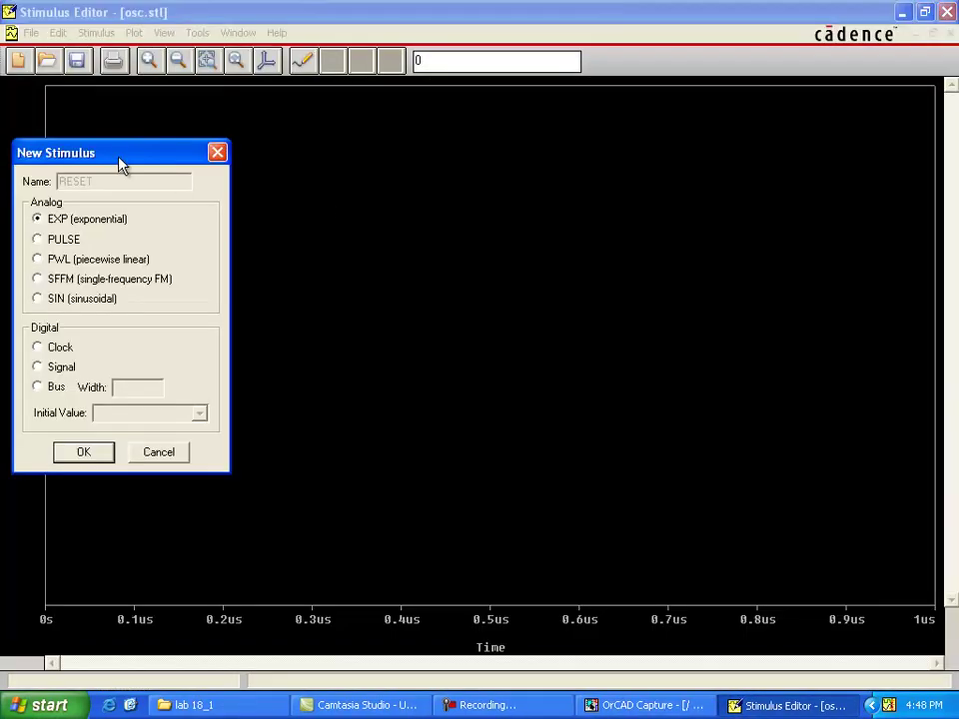
{"action": "left_click_drag", "start_coordinate": [118, 165], "coordinate": [363, 197]}
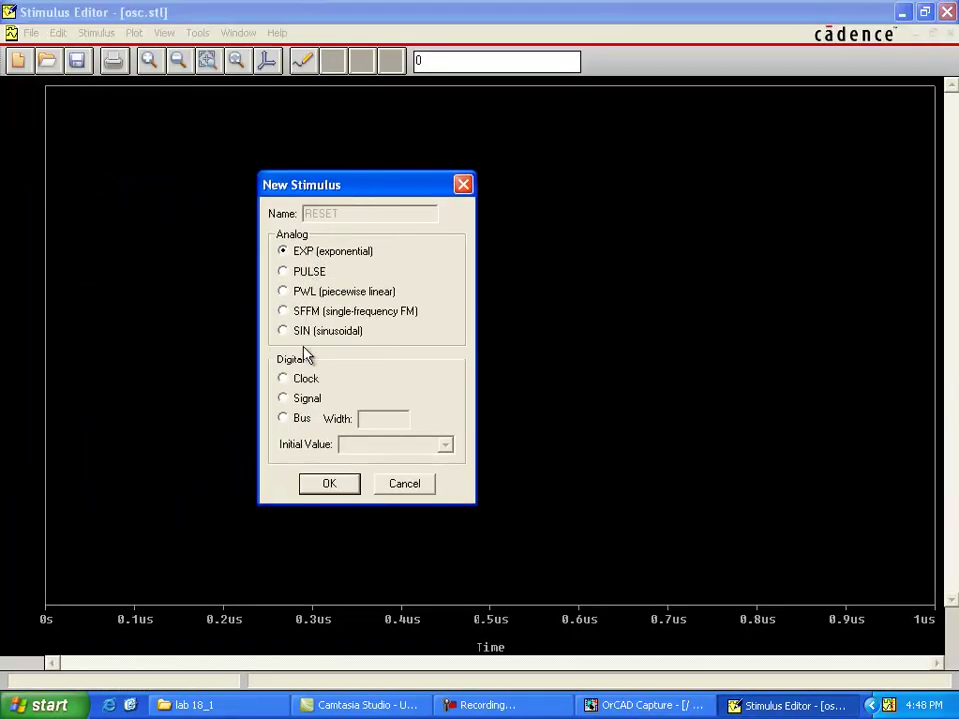
{"action": "left_click", "coordinate": [328, 485]}
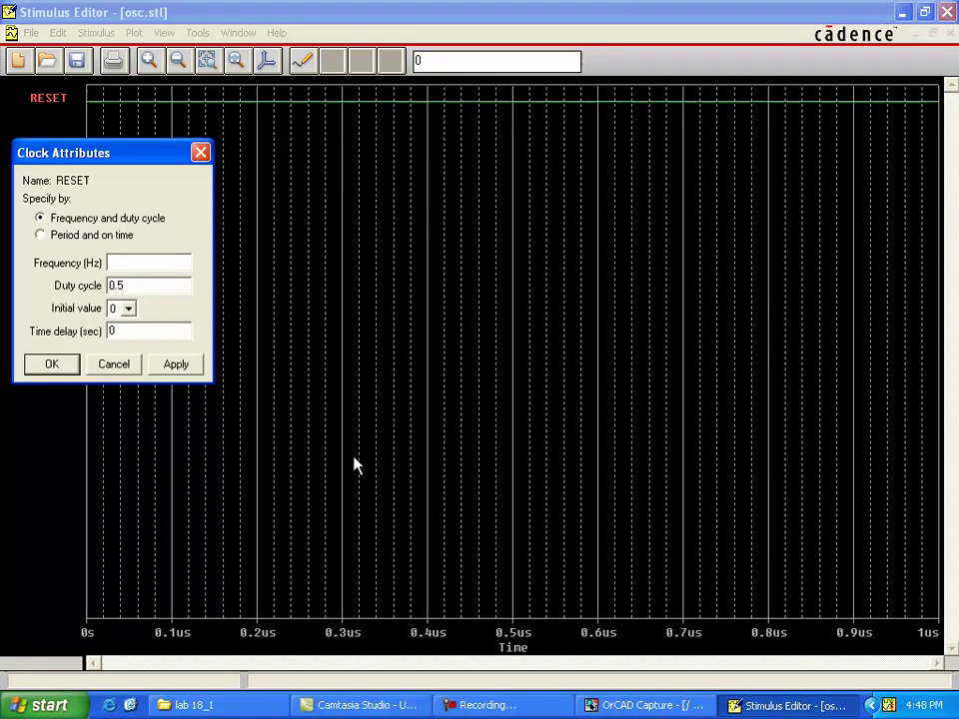
{"action": "left_click_drag", "start_coordinate": [185, 167], "coordinate": [502, 209]}
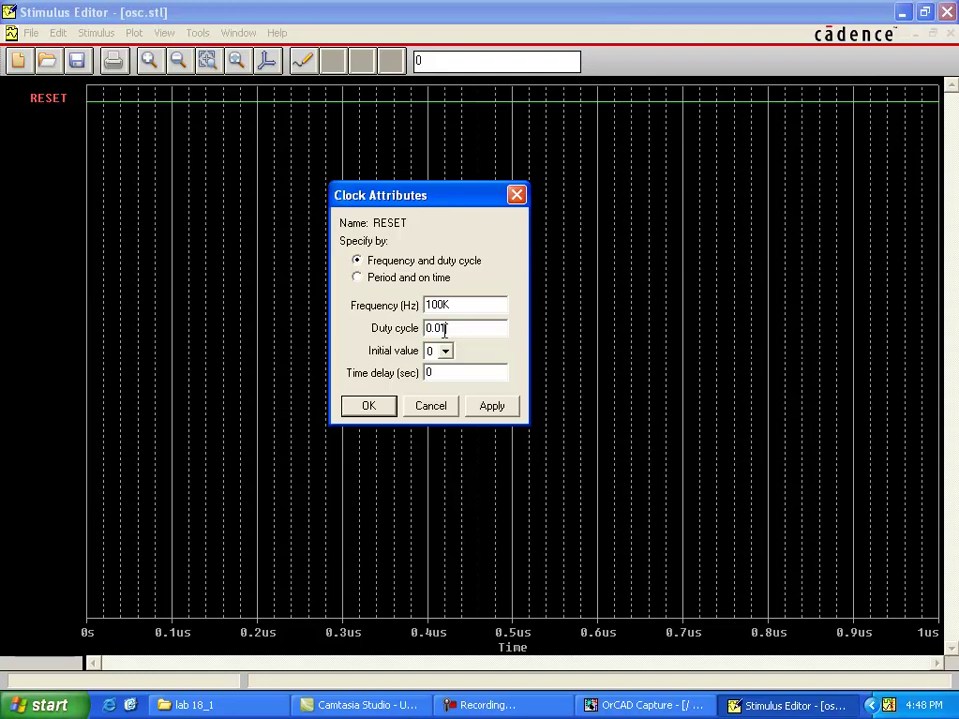
Finish the 100K Hz, 0.01-duty clock with initial value 1, save osc.stl, update the schematic
{"action": "left_click", "coordinate": [447, 355]}
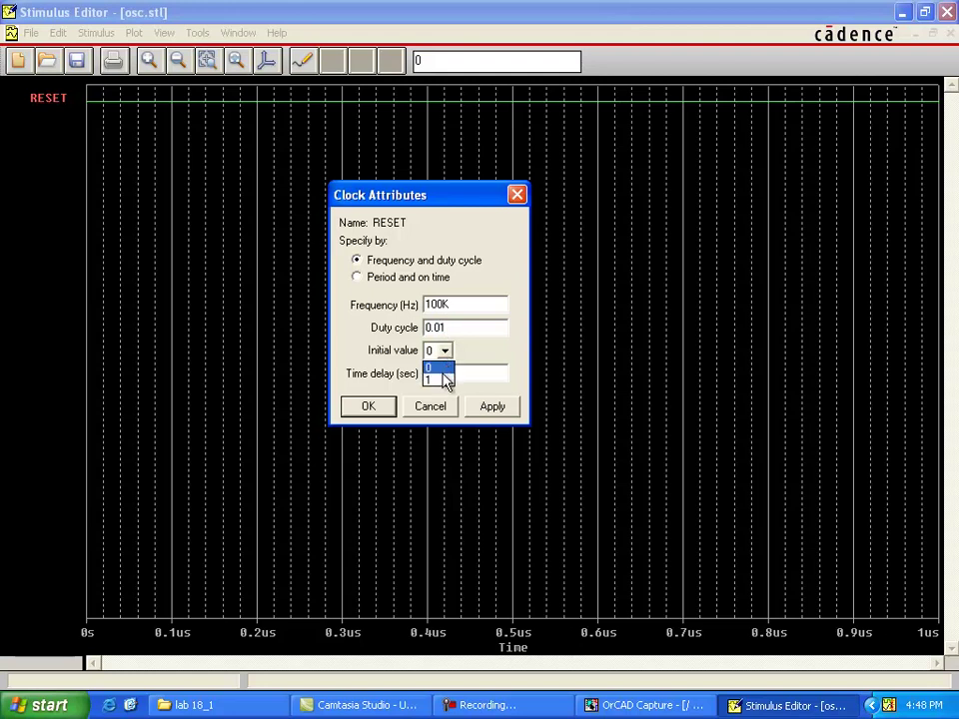
{"action": "left_click", "coordinate": [445, 379]}
{"action": "left_click", "coordinate": [370, 407]}
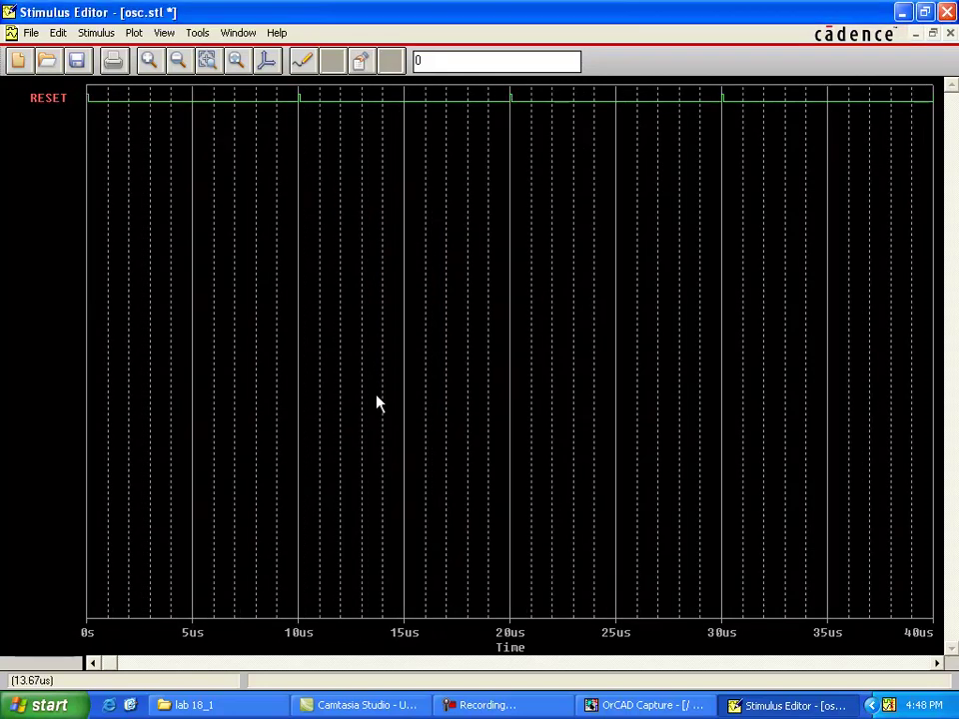
{"action": "left_click", "coordinate": [80, 62]}
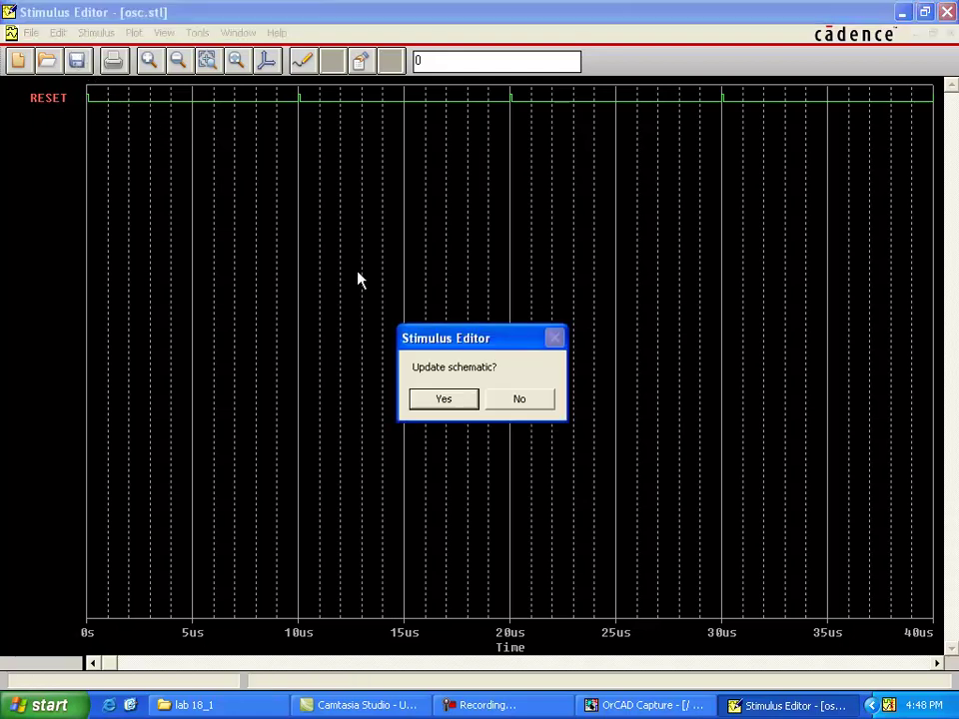
{"action": "left_click", "coordinate": [454, 403]}
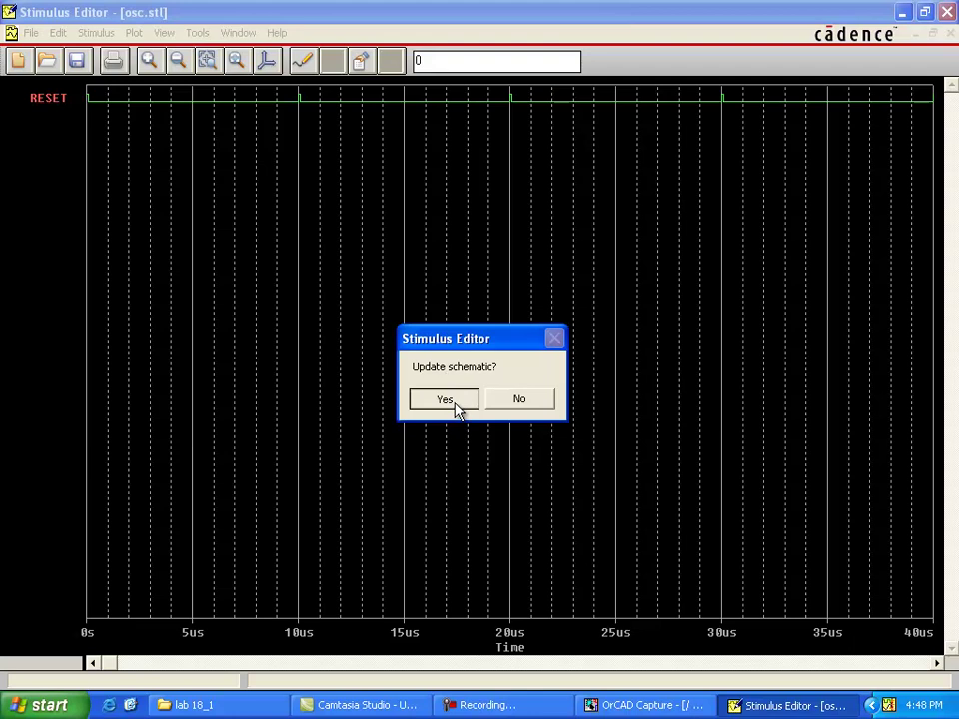
Return to OrCAD Capture and dismiss the stimulus name warning
{"action": "left_click", "coordinate": [627, 699]}
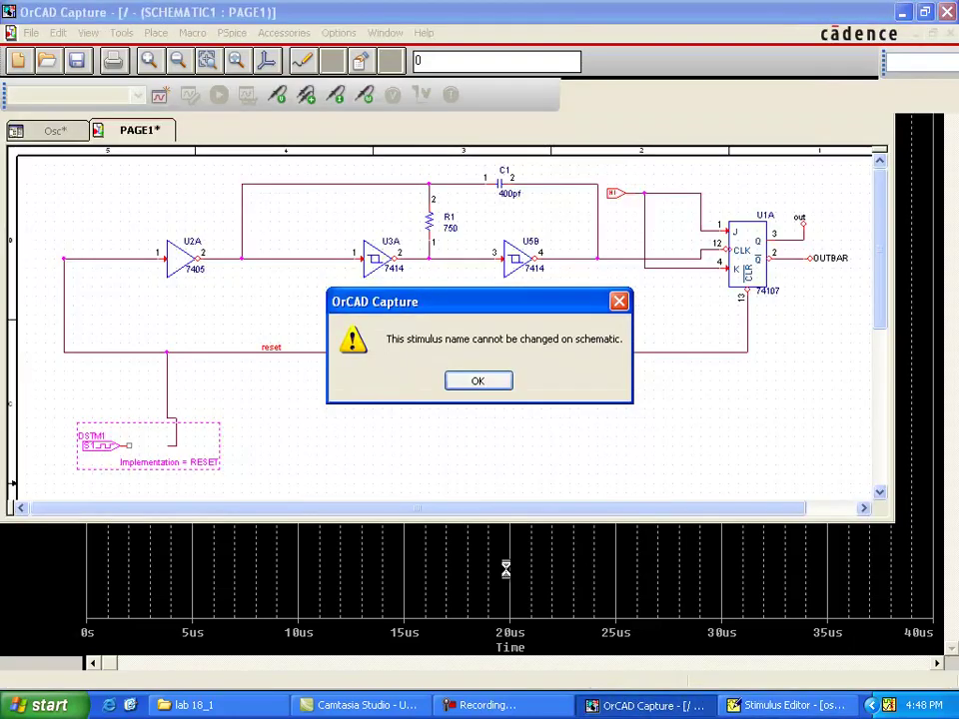
{"action": "left_click", "coordinate": [478, 383]}
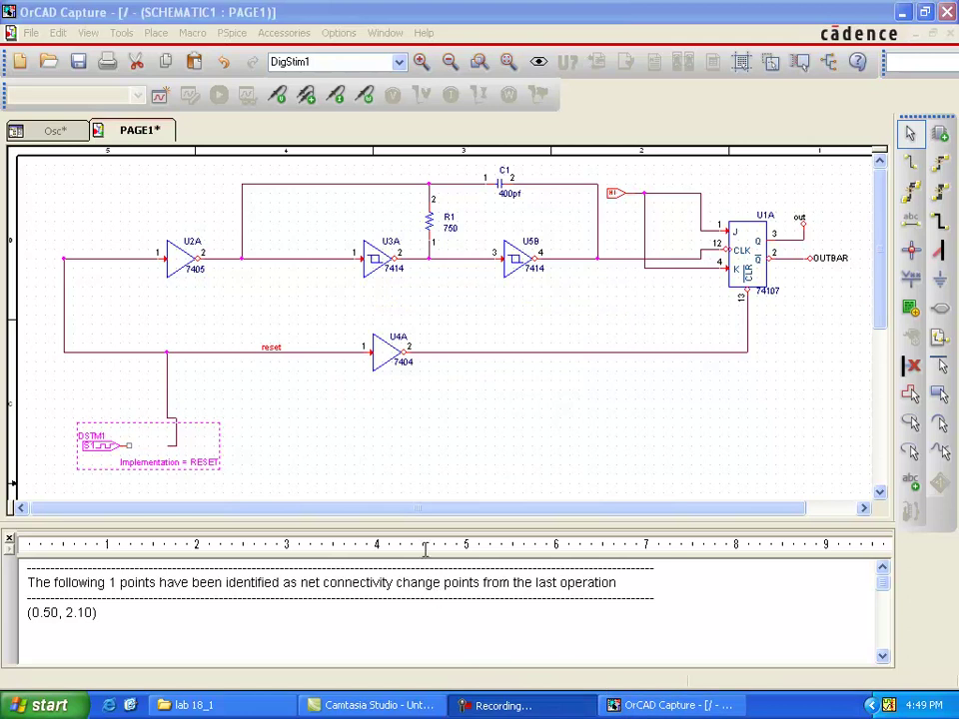
{"action": "left_click", "coordinate": [343, 454]}
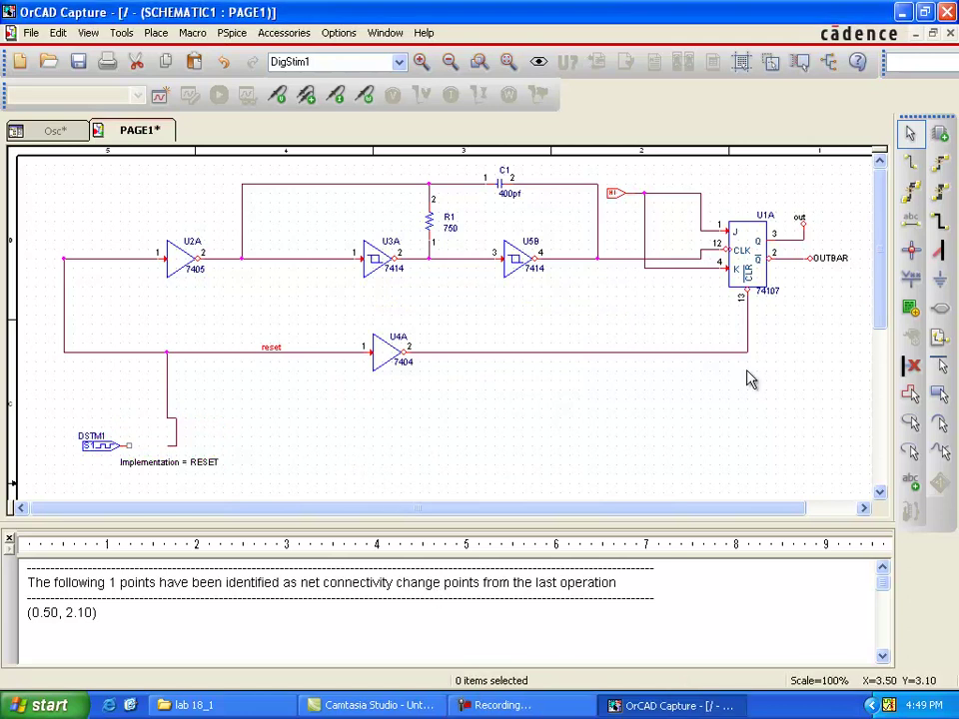
Draw a wire from the DSTM1 stimulus pin to the reset net corner
{"action": "left_click", "coordinate": [910, 162]}
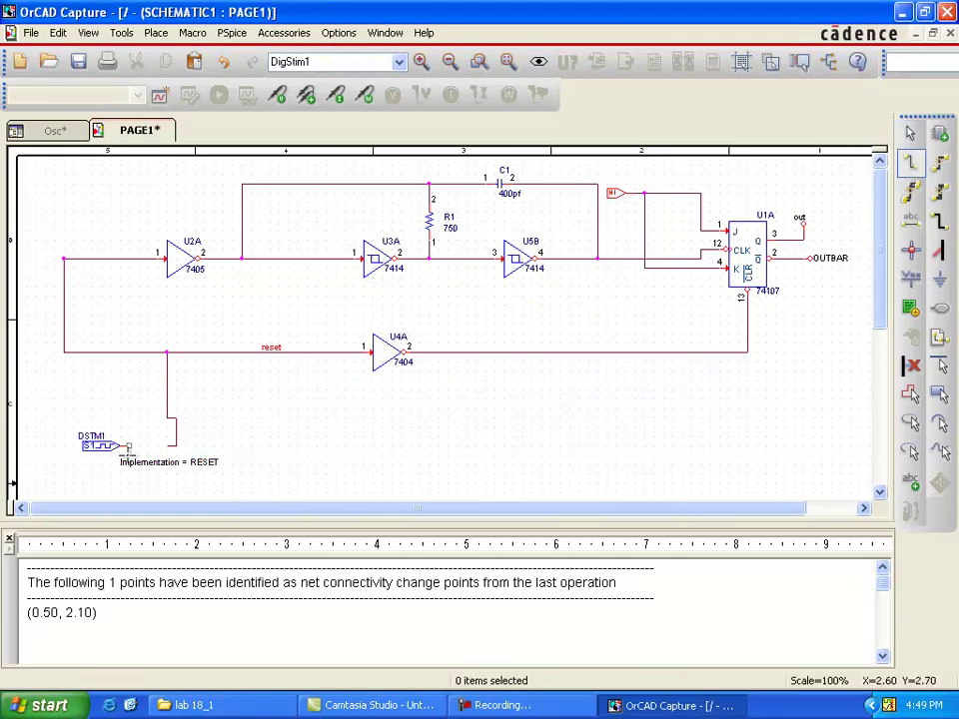
{"action": "left_click", "coordinate": [147, 446]}
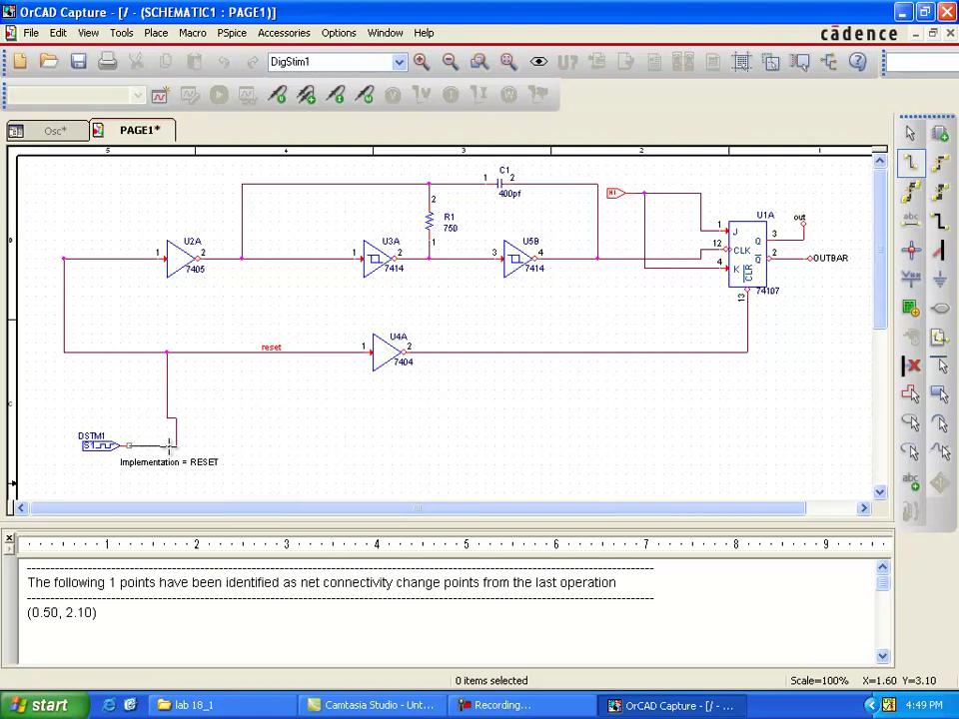
{"action": "left_click", "coordinate": [177, 446]}
{"action": "key", "text": "Escape"}
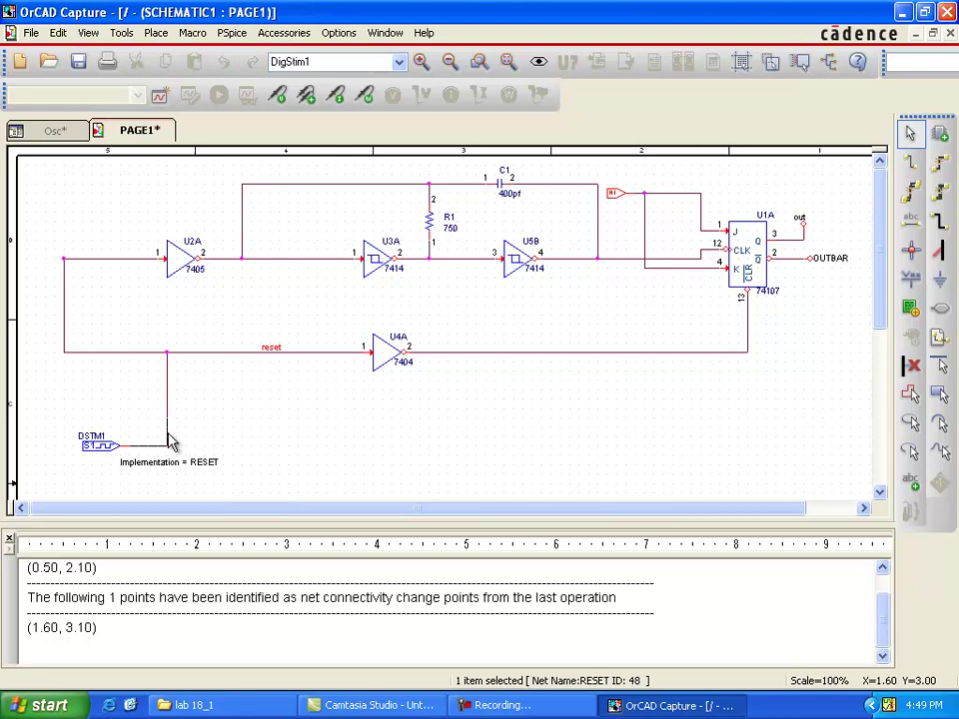
{"action": "left_click", "coordinate": [326, 446]}
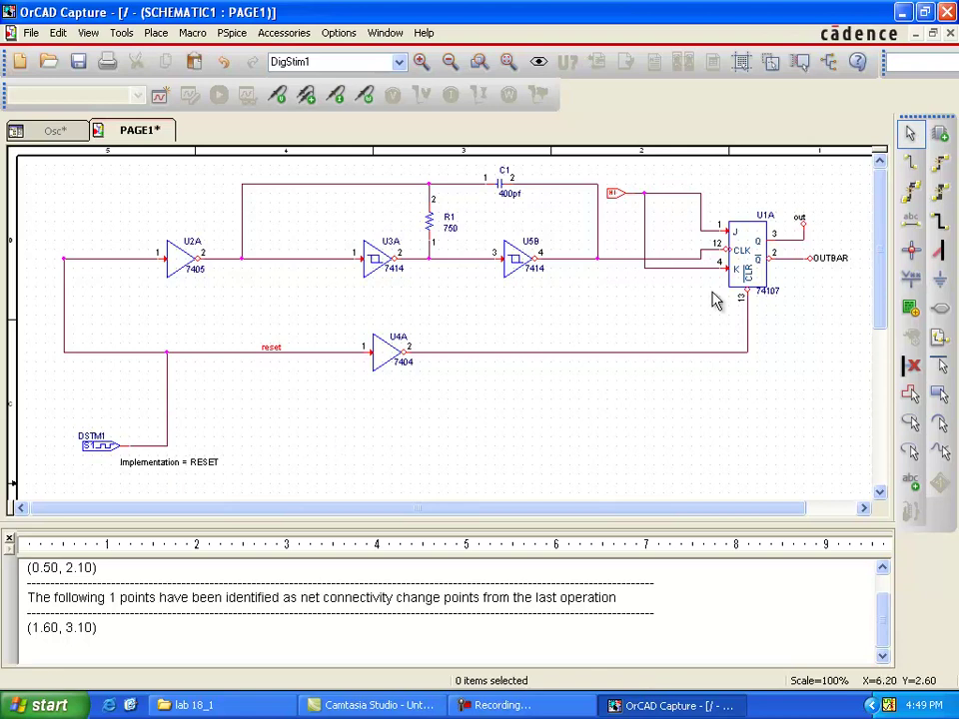
Place voltage markers on the U2A–U3A net, the U3A and U5B outputs, and OUTBAR
{"action": "left_click", "coordinate": [278, 96]}
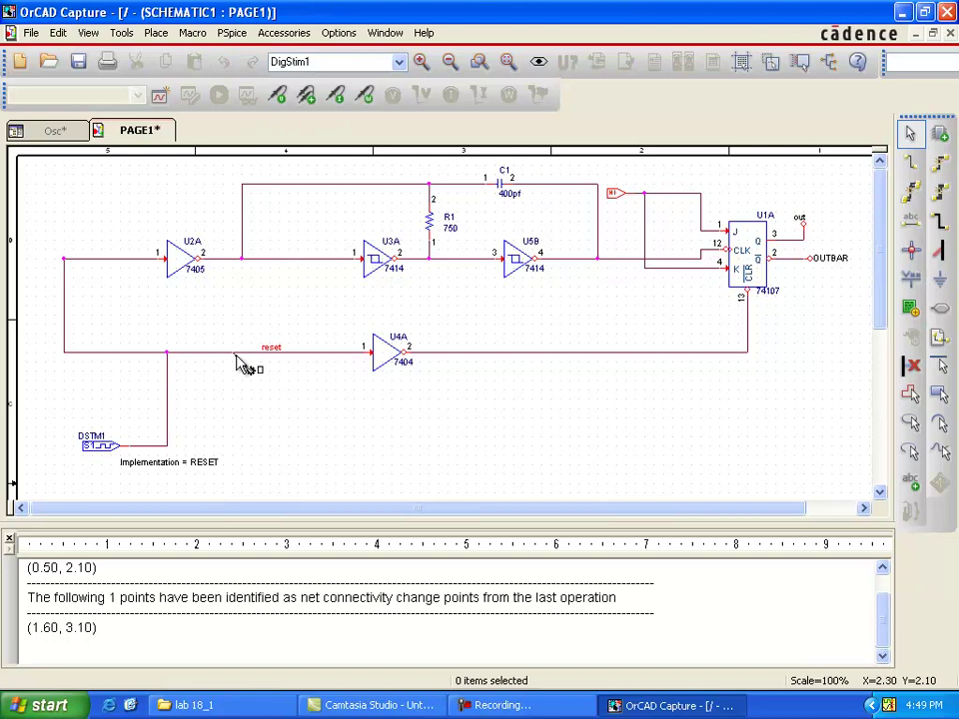
{"action": "left_click", "coordinate": [246, 262]}
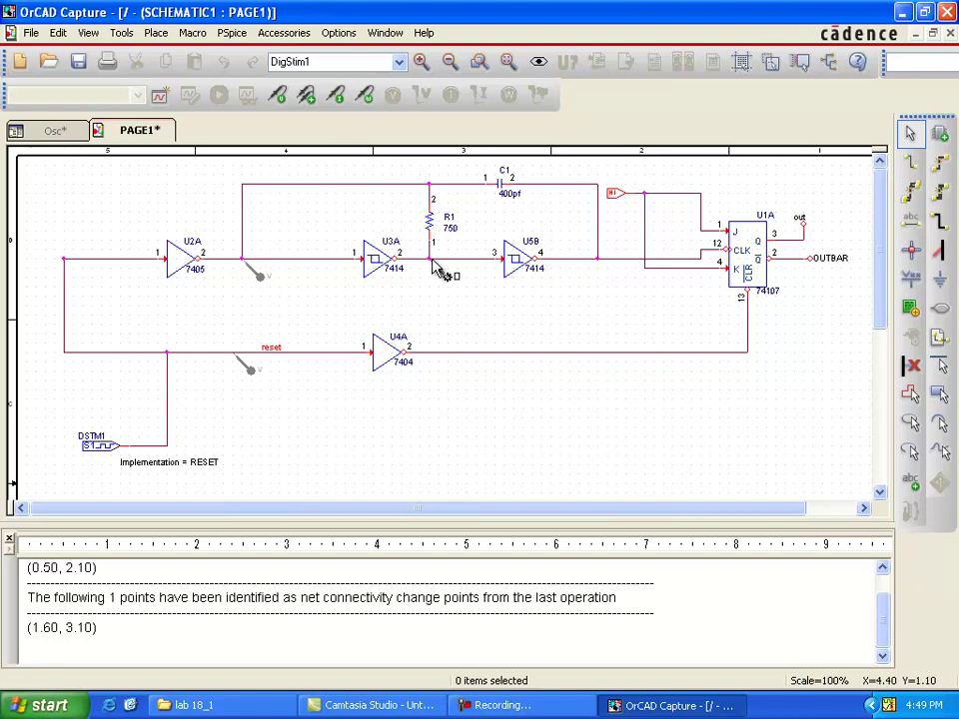
{"action": "left_click", "coordinate": [436, 265]}
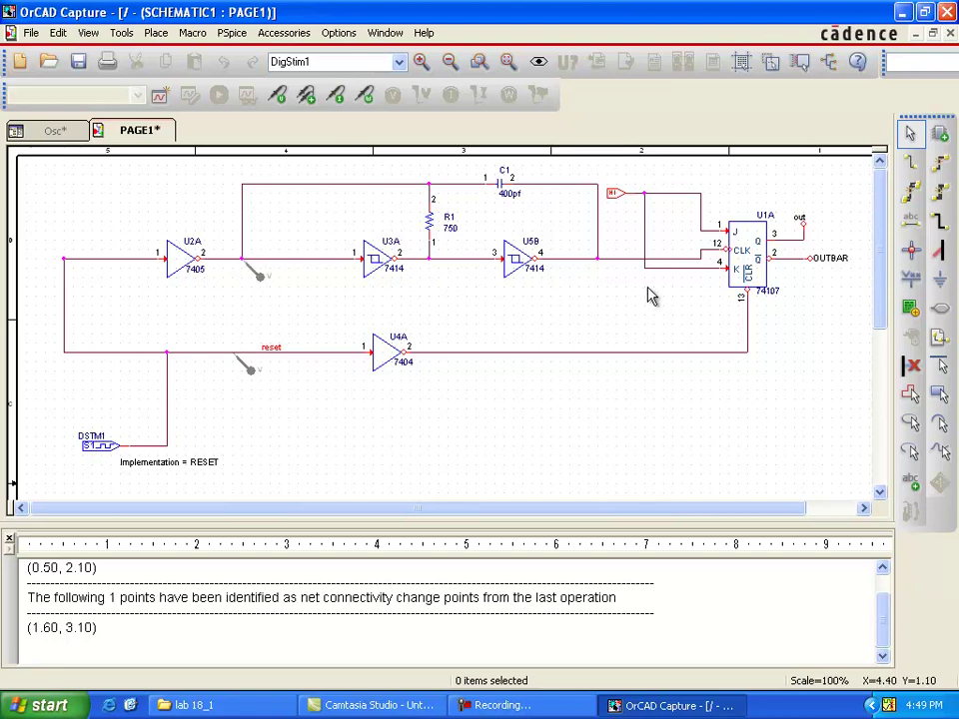
{"action": "left_click", "coordinate": [599, 265]}
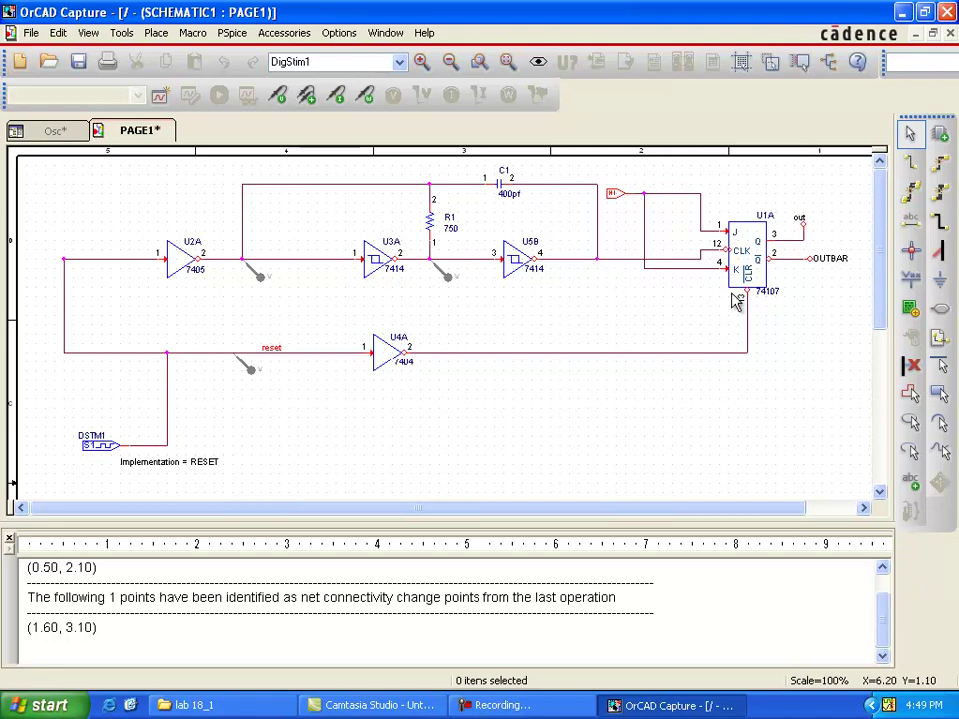
{"action": "left_click", "coordinate": [787, 245]}
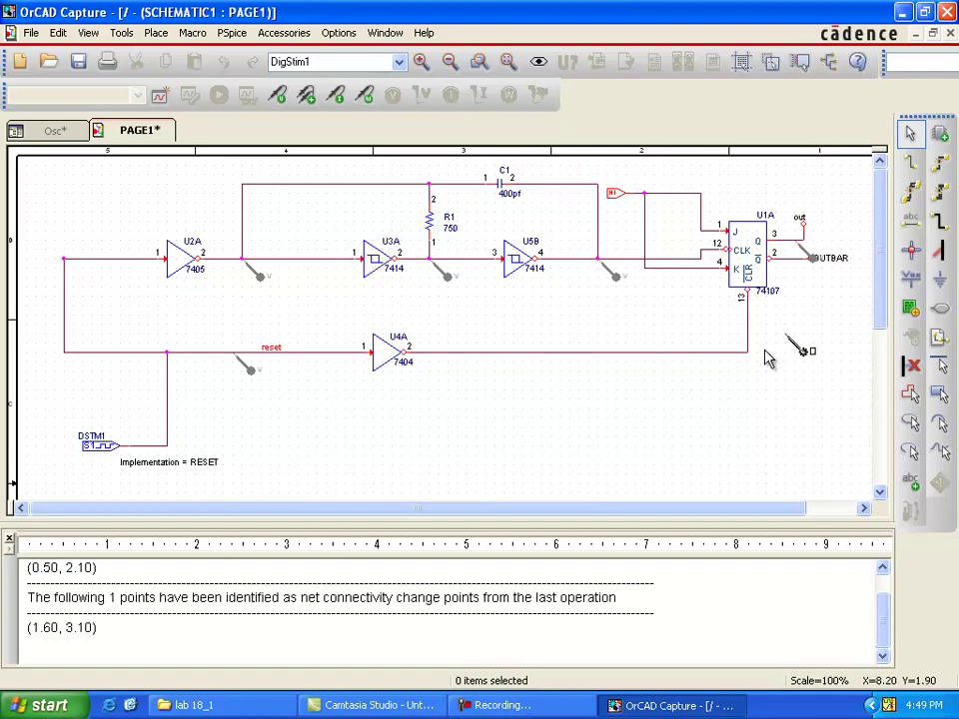
{"action": "key", "text": "Escape"}
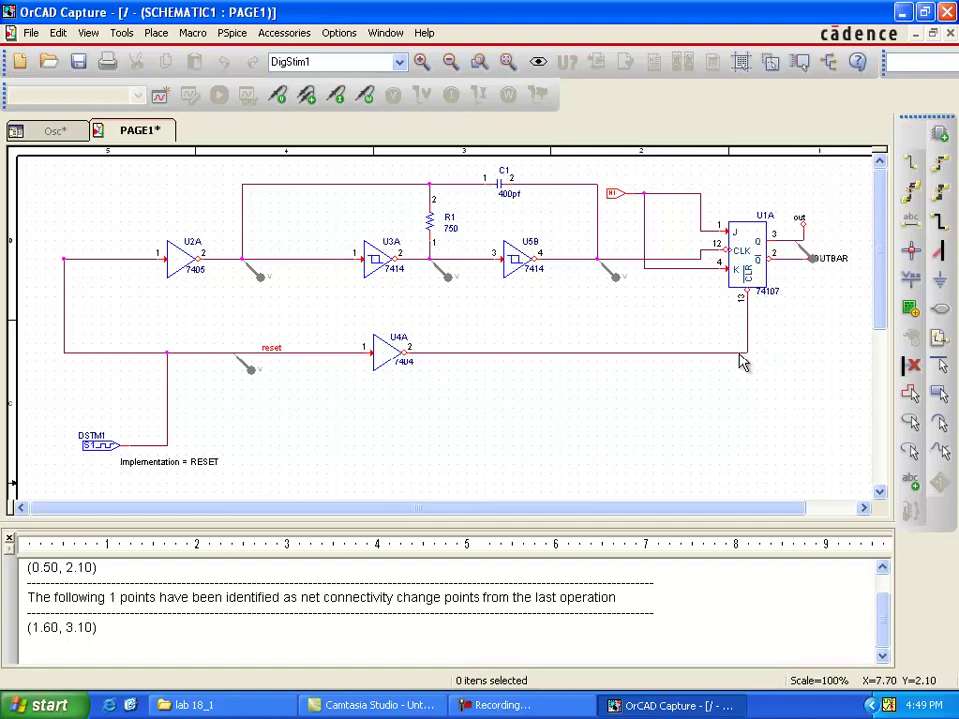
{"action": "left_click", "coordinate": [231, 33]}
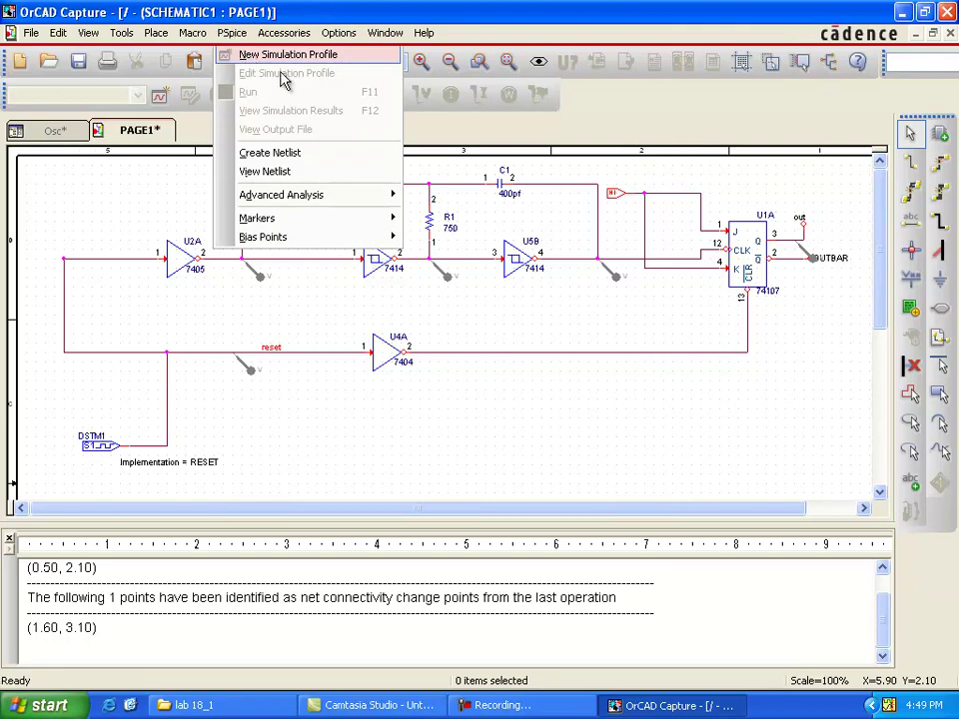
Create a new simulation profile named ch18
{"action": "left_click", "coordinate": [255, 56]}
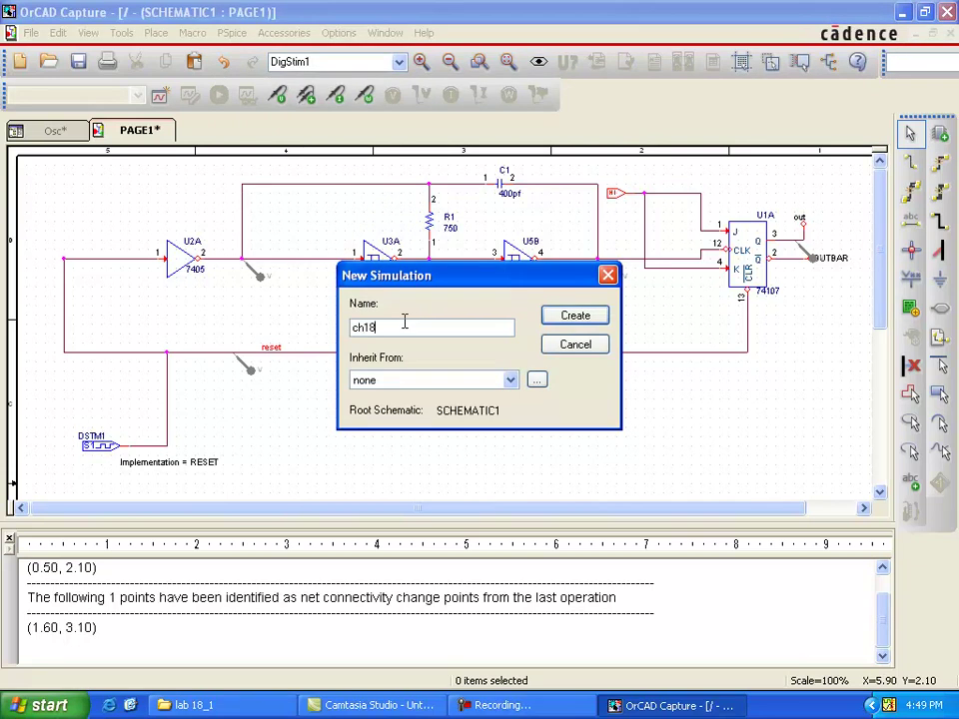
{"action": "type", "text": "ch18"}
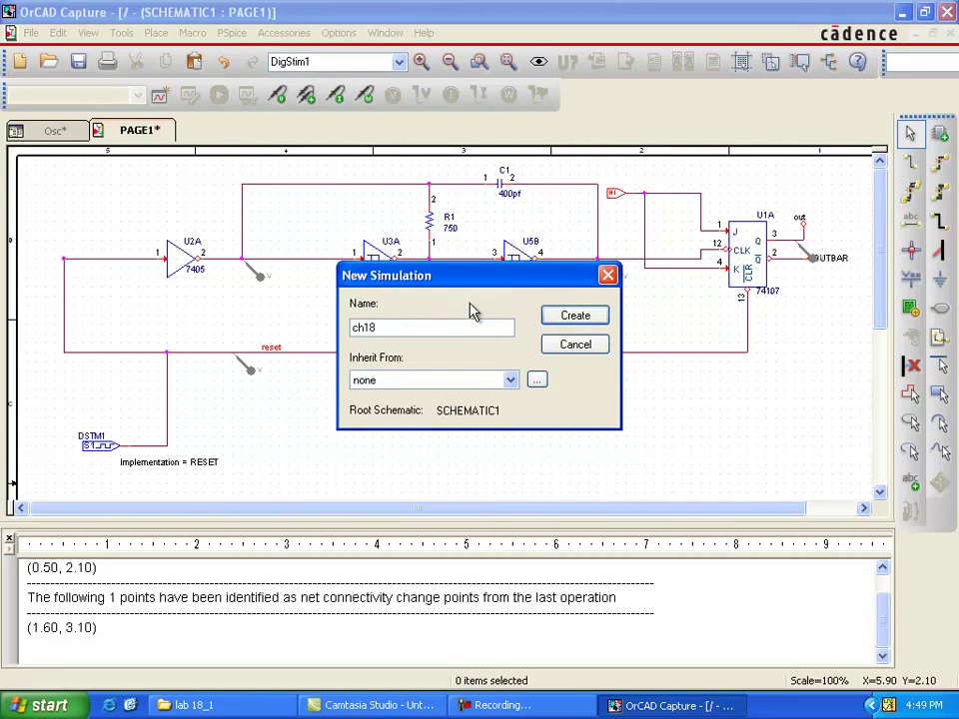
{"action": "left_click", "coordinate": [564, 318]}
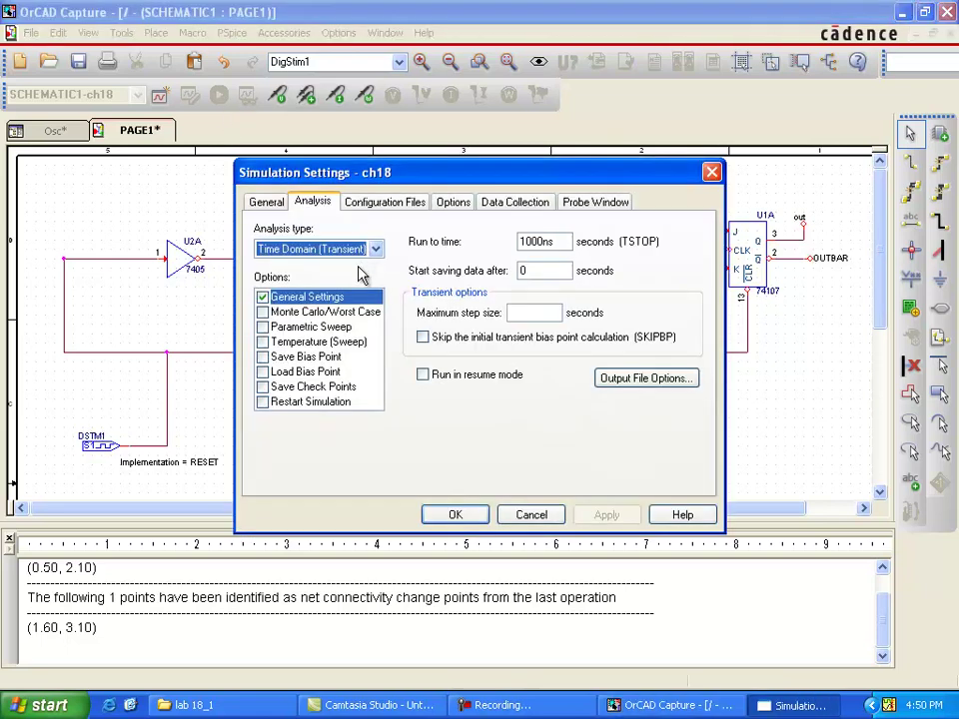
Set the transient run time to 10us and view the configured stimulus files
{"action": "left_click_drag", "start_coordinate": [547, 240], "coordinate": [519, 241]}
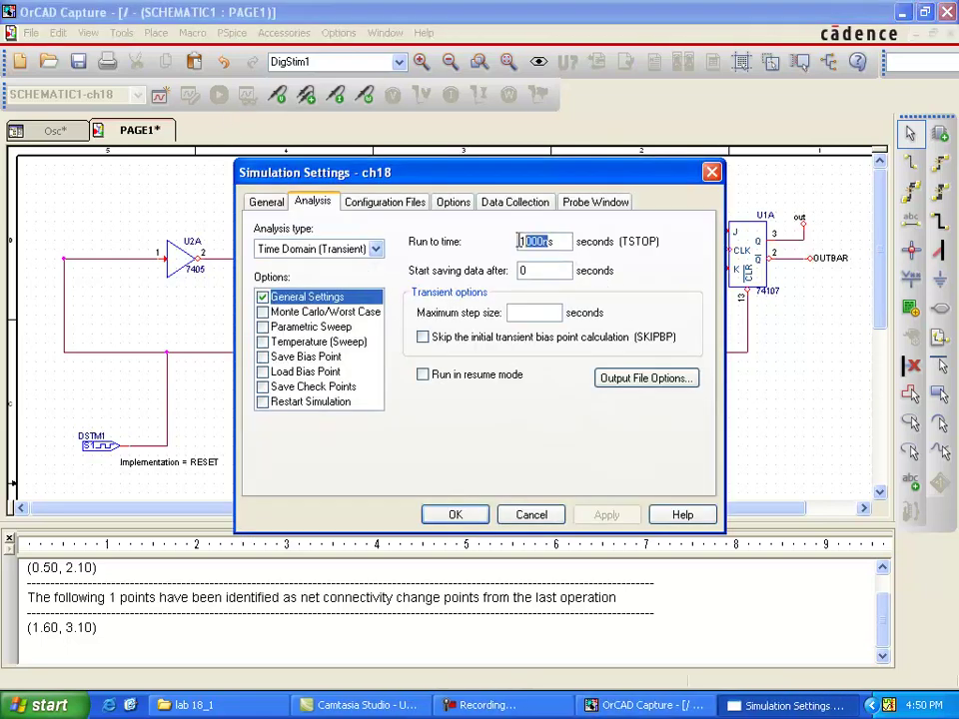
{"action": "type", "text": "1"}
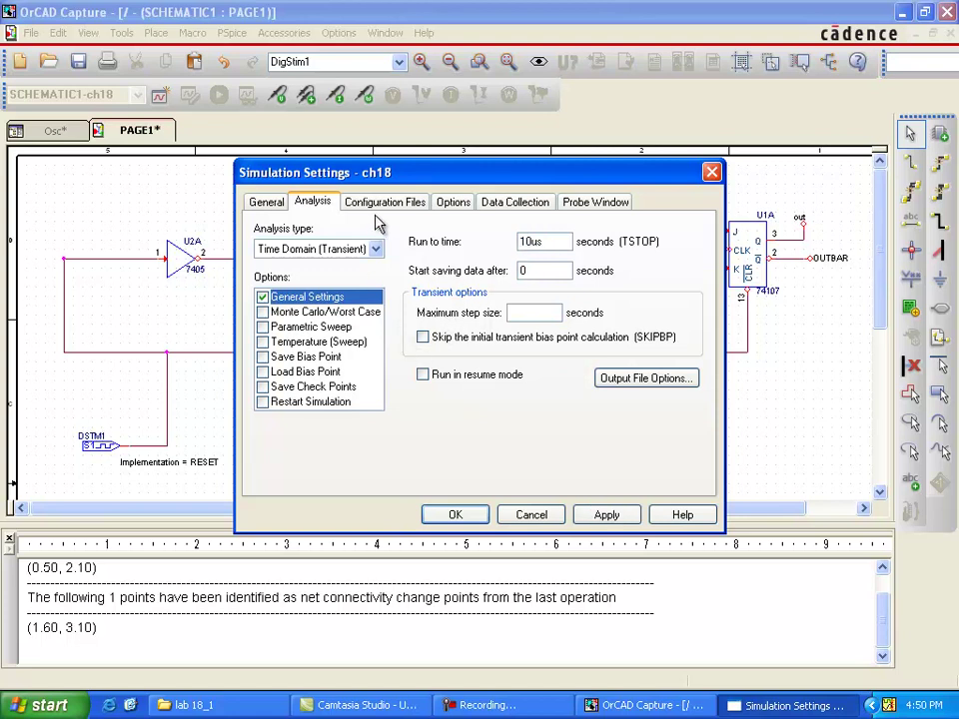
{"action": "left_click", "coordinate": [450, 204]}
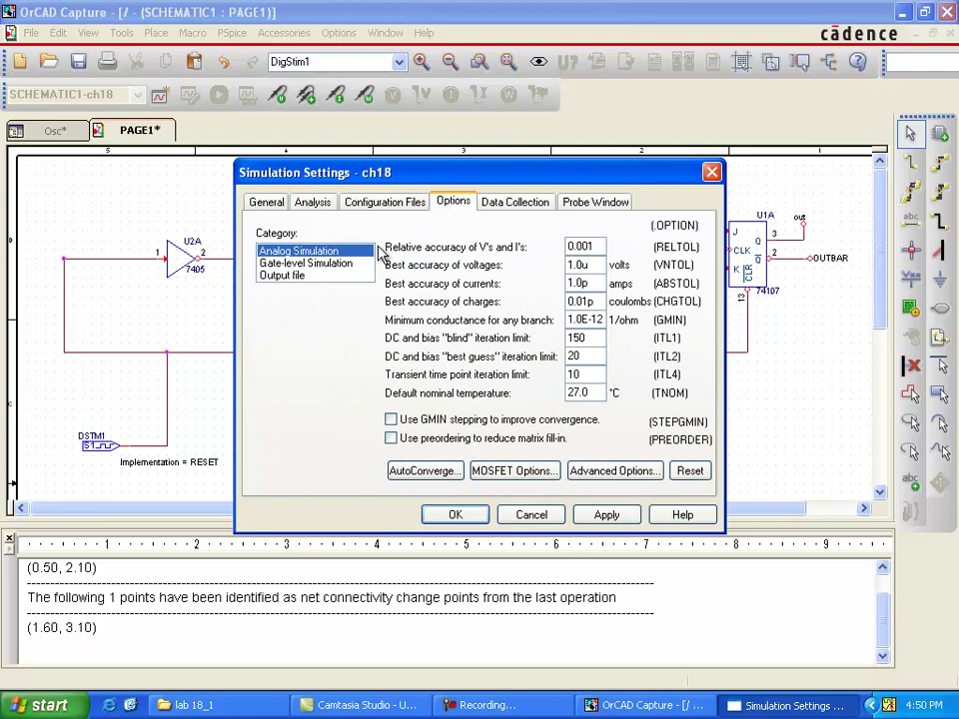
{"action": "left_click", "coordinate": [351, 265]}
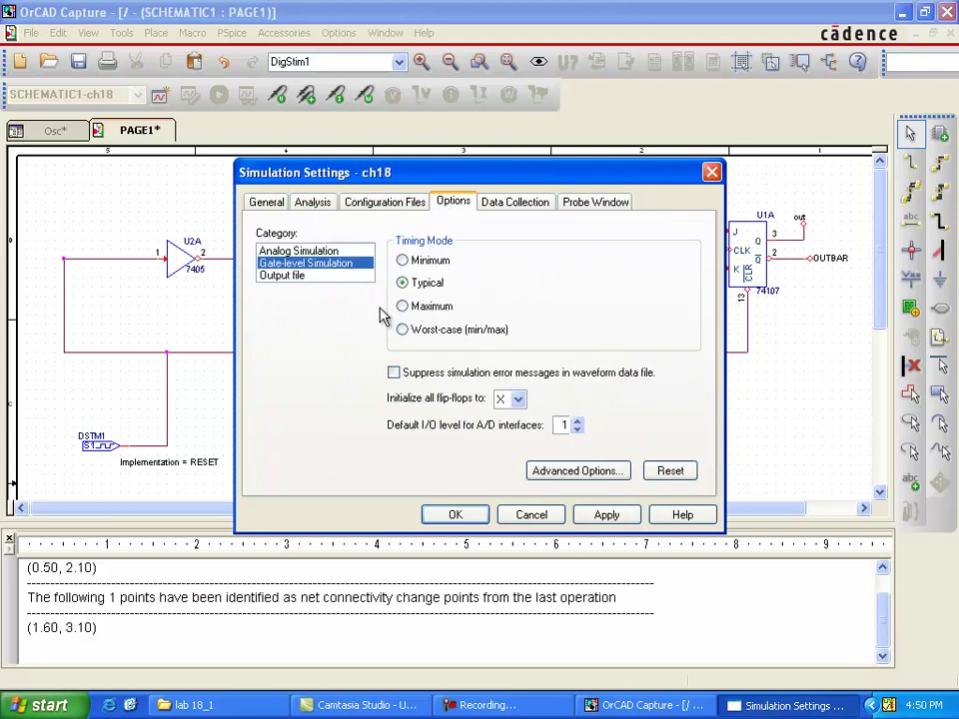
{"action": "left_click", "coordinate": [370, 207]}
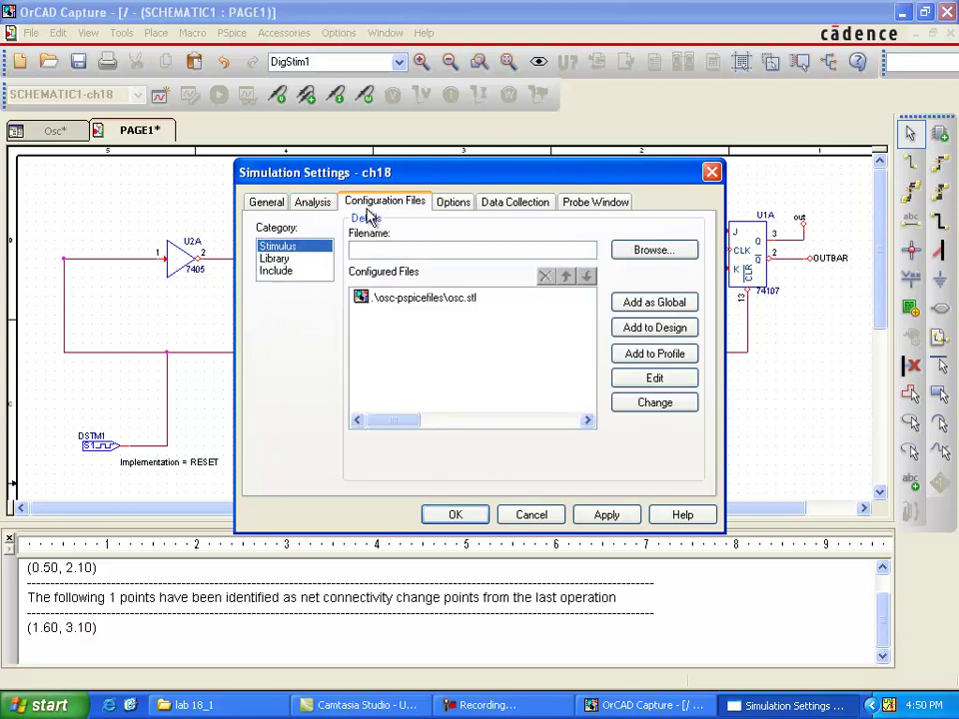
Try adding osc.stl from Osc-PSpiceFiles to the profile, dismissing the already-configured error
{"action": "left_click", "coordinate": [433, 299]}
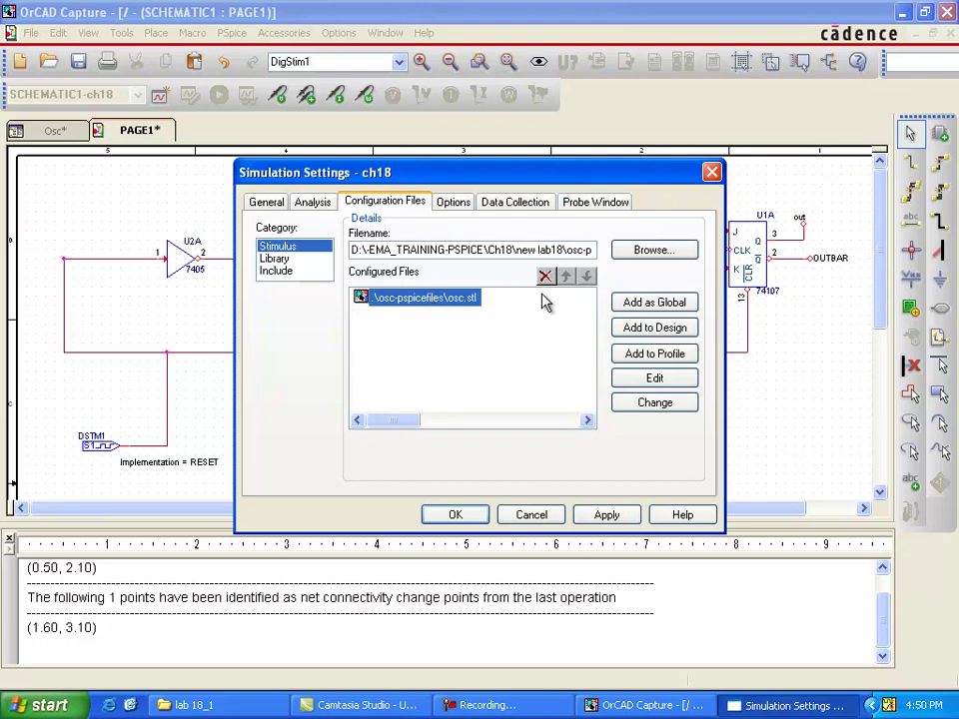
{"action": "left_click", "coordinate": [632, 251]}
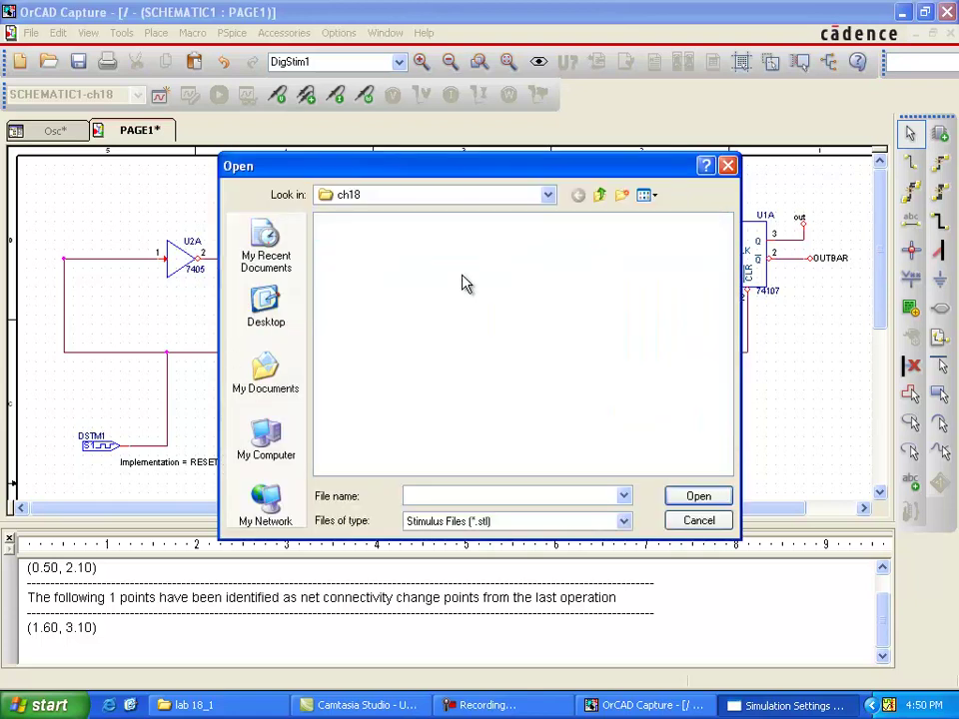
{"action": "left_click", "coordinate": [600, 196]}
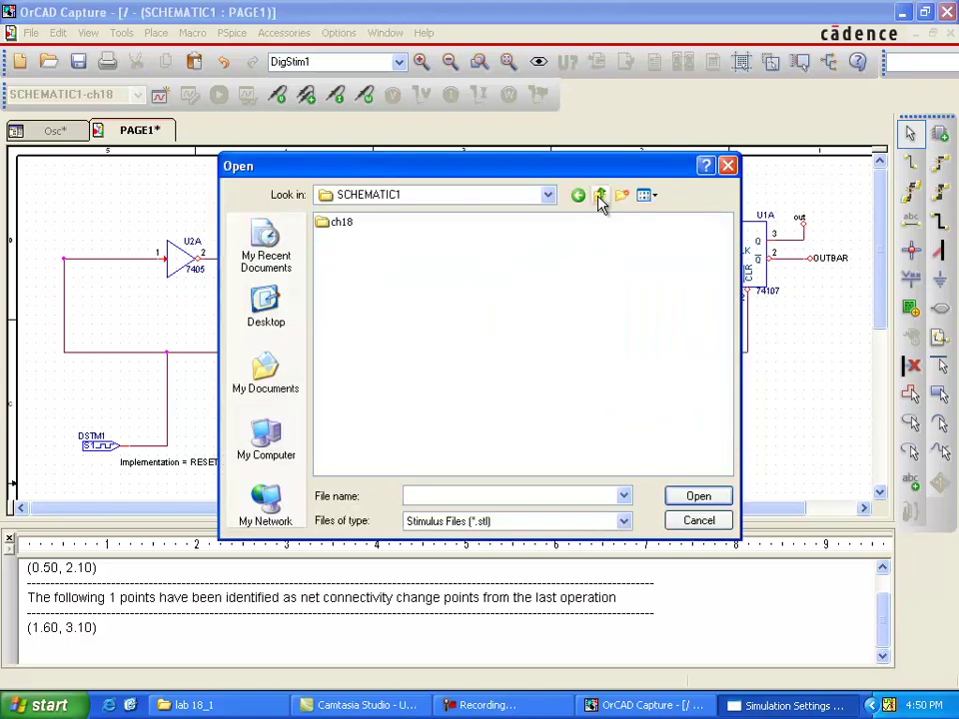
{"action": "left_click", "coordinate": [601, 196]}
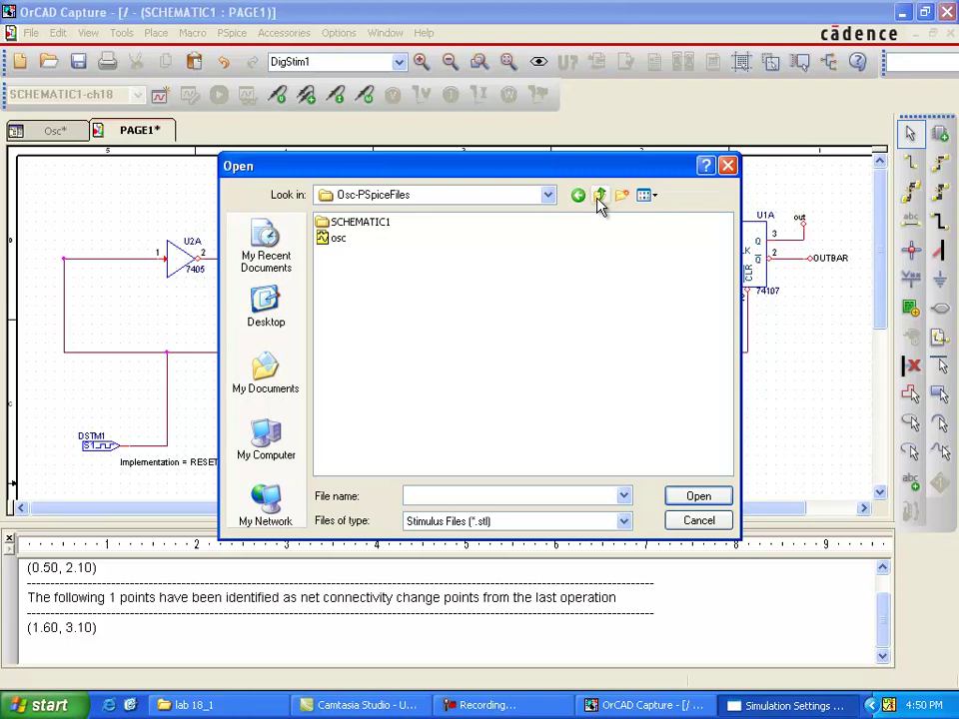
{"action": "left_click", "coordinate": [341, 241]}
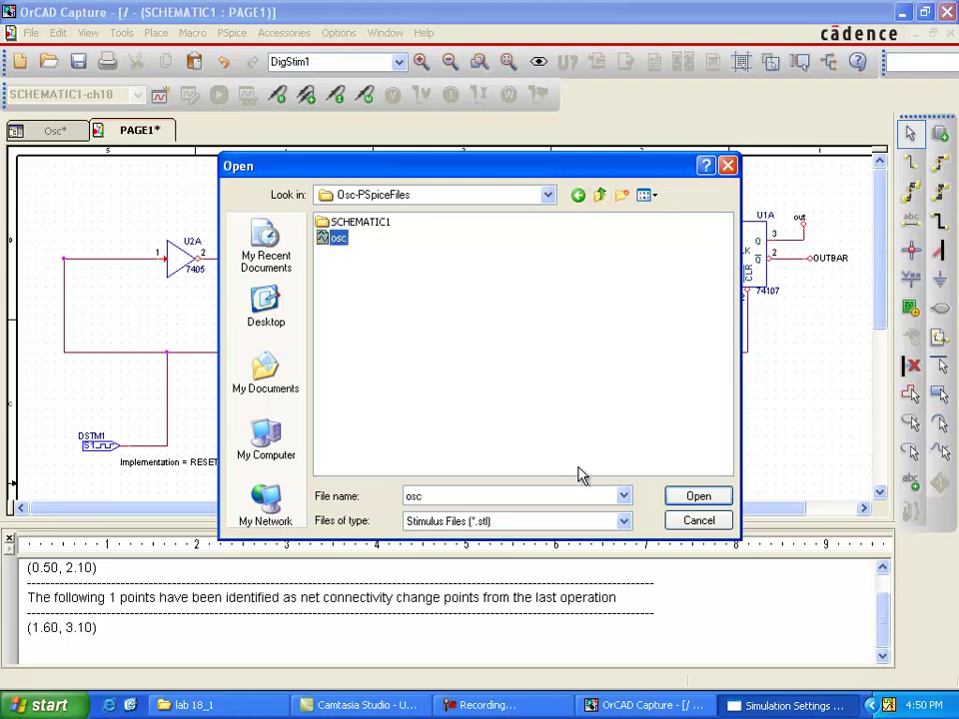
{"action": "left_click", "coordinate": [680, 495]}
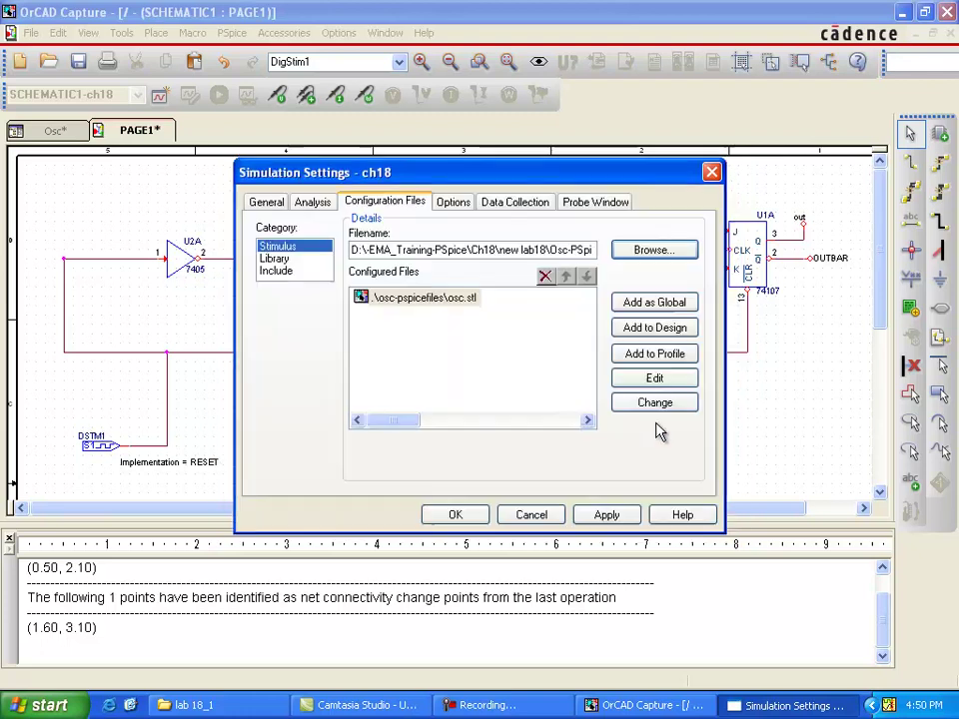
{"action": "left_click", "coordinate": [650, 353]}
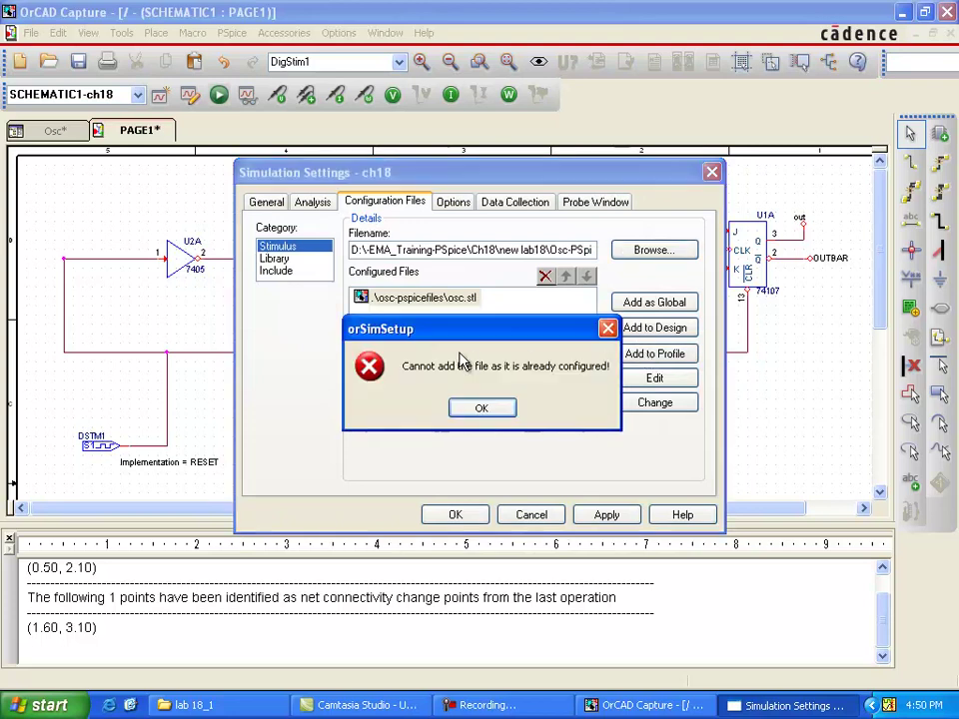
{"action": "left_click", "coordinate": [482, 409]}
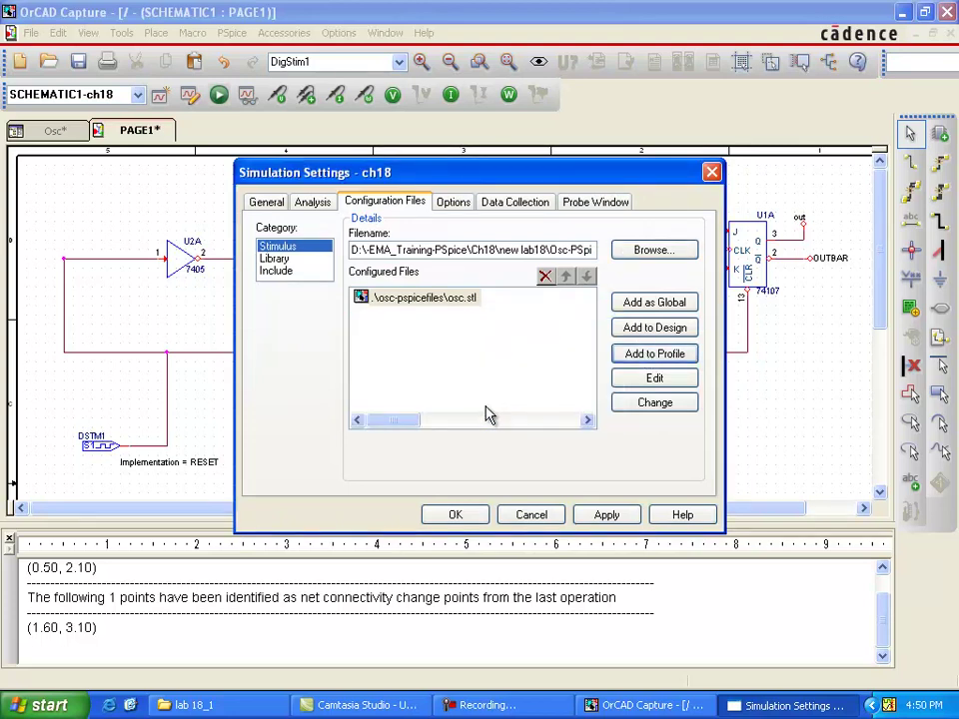
Remove the osc.stl entry, re-add it from Osc-PSpiceFiles, and accept the settings
{"action": "left_click", "coordinate": [473, 299]}
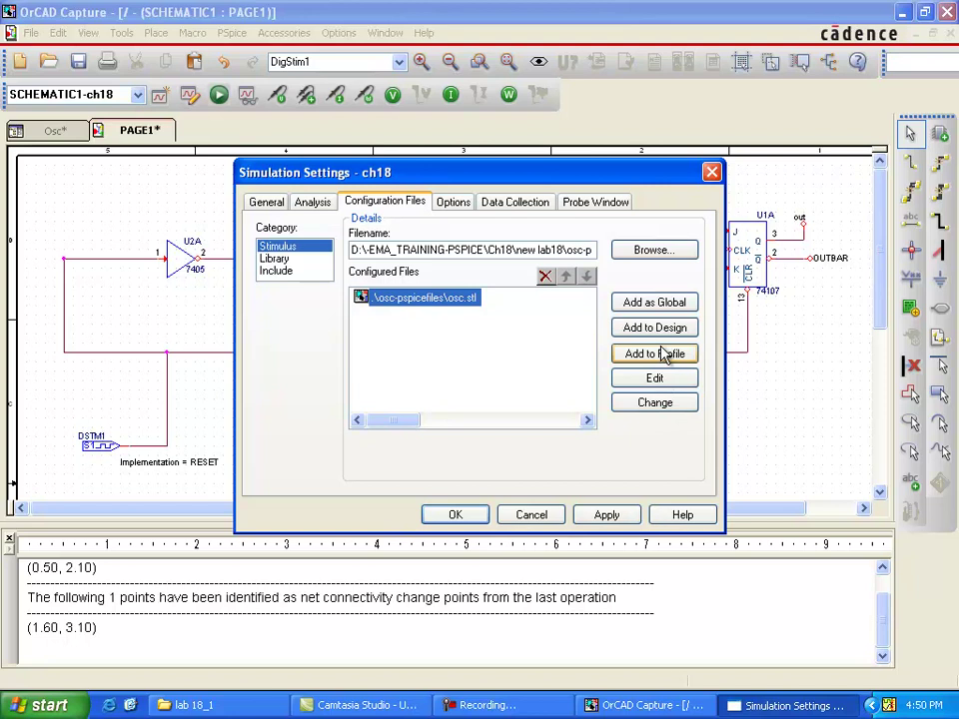
{"action": "left_click", "coordinate": [544, 279]}
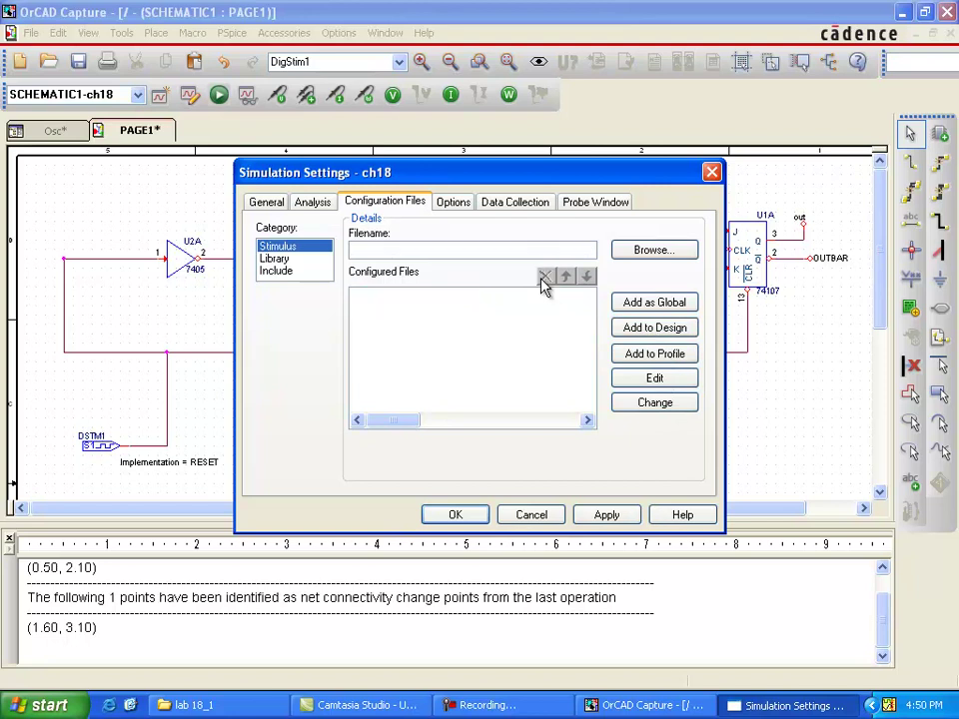
{"action": "left_click", "coordinate": [652, 251]}
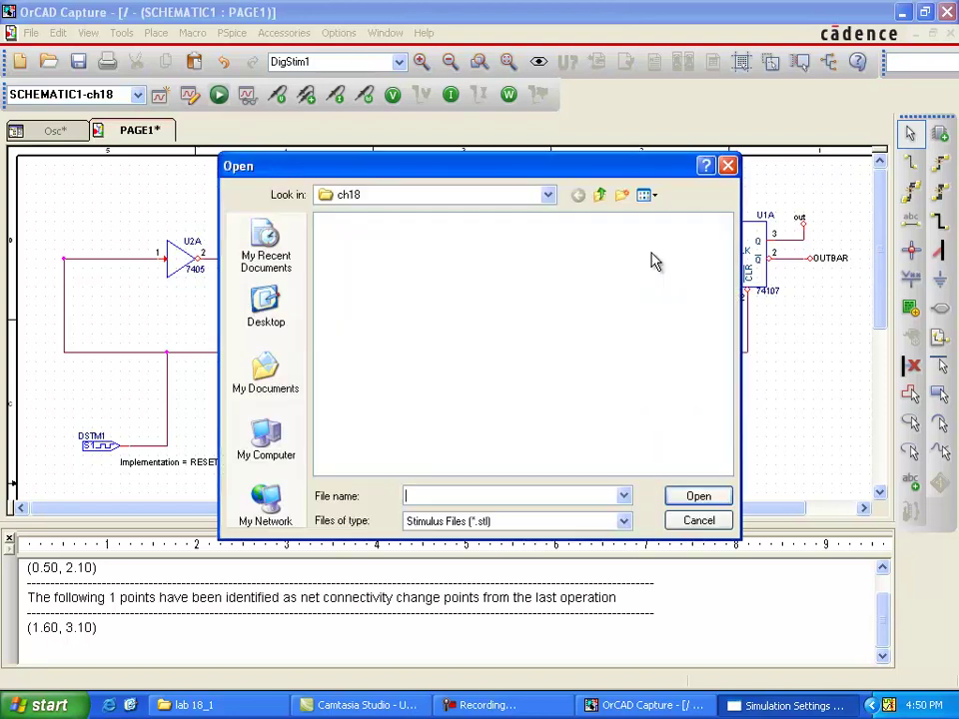
{"action": "left_click", "coordinate": [598, 197]}
{"action": "left_click", "coordinate": [598, 197]}
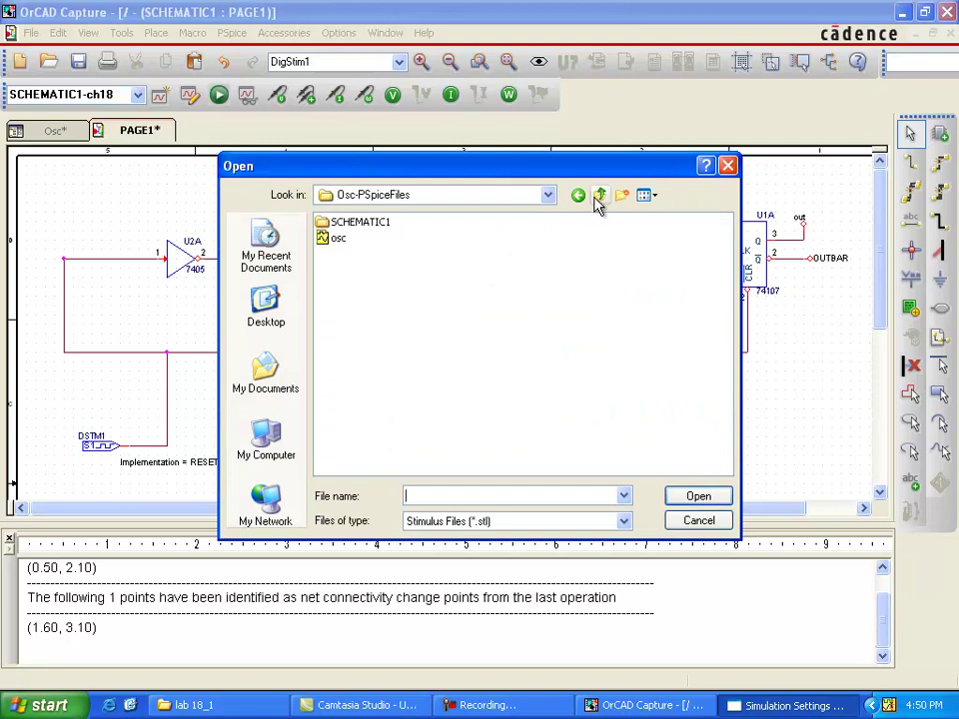
{"action": "left_click", "coordinate": [339, 238]}
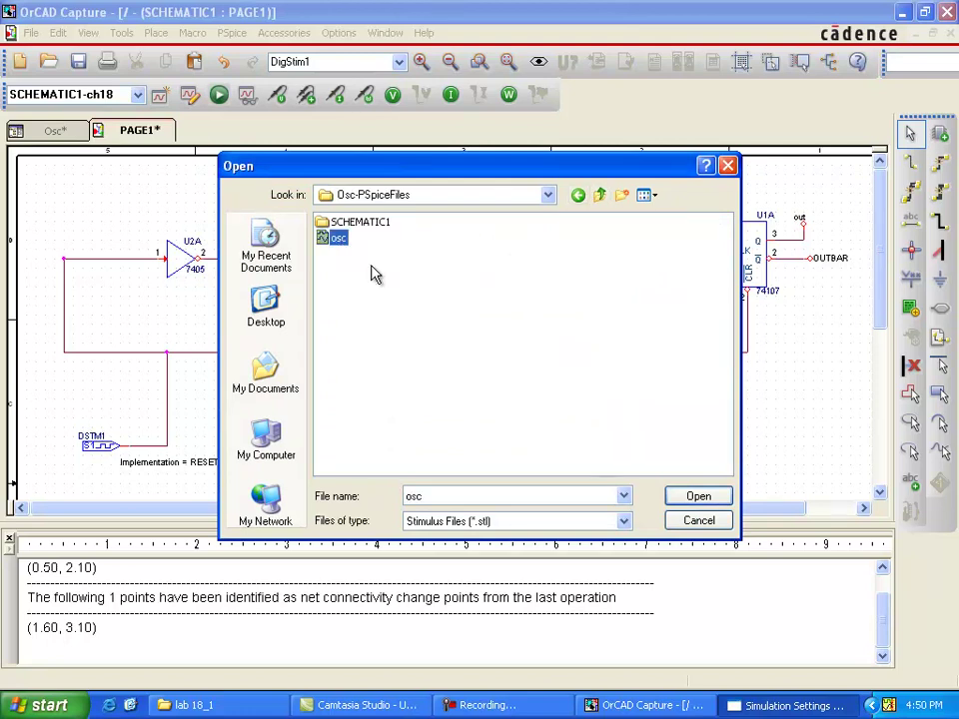
{"action": "left_click", "coordinate": [689, 498]}
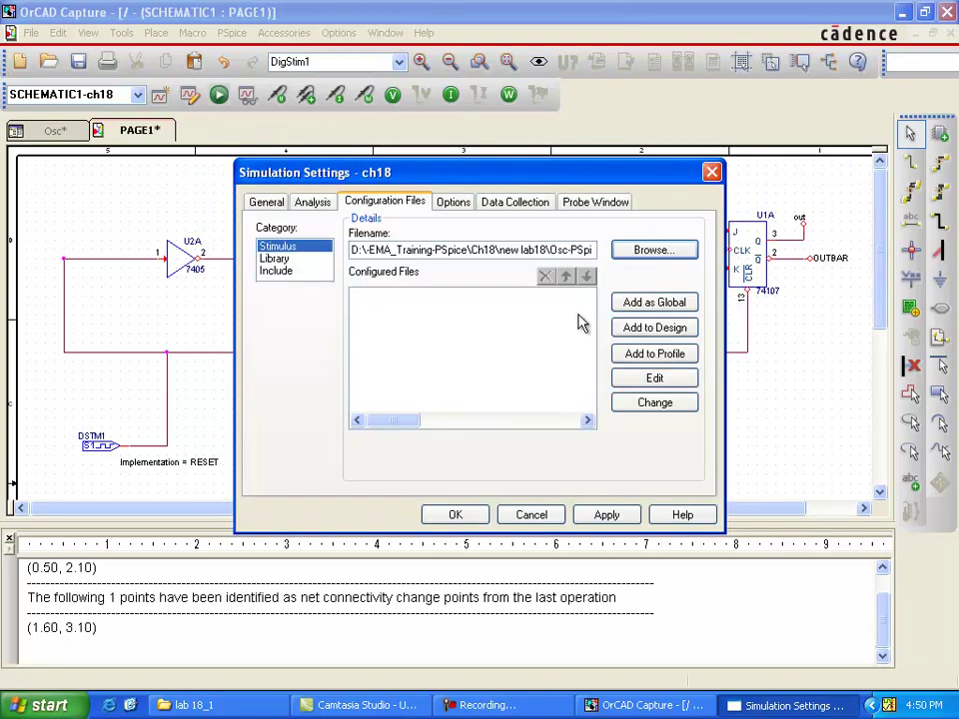
{"action": "left_click", "coordinate": [626, 357]}
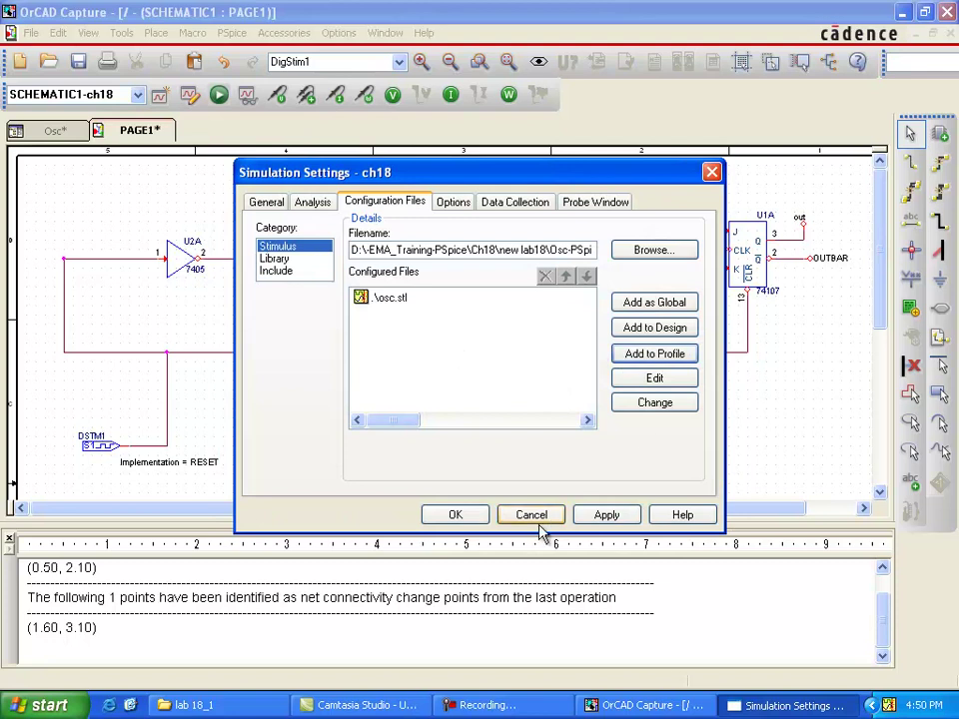
{"action": "left_click", "coordinate": [457, 512]}
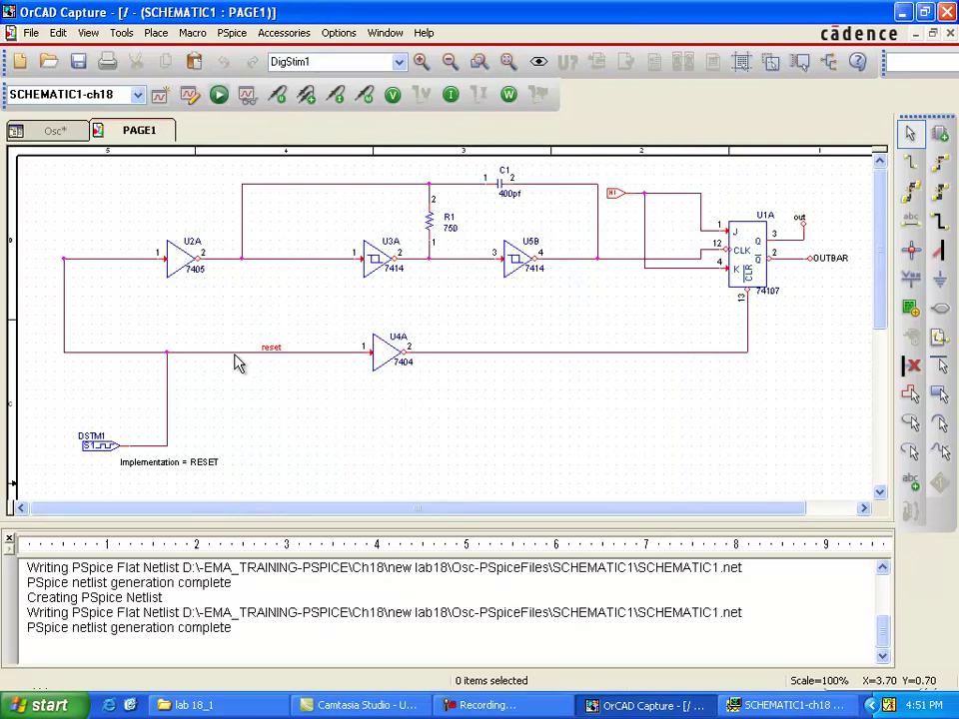
Add voltage markers on the reset wire and the U3A output node
{"action": "left_click", "coordinate": [276, 94]}
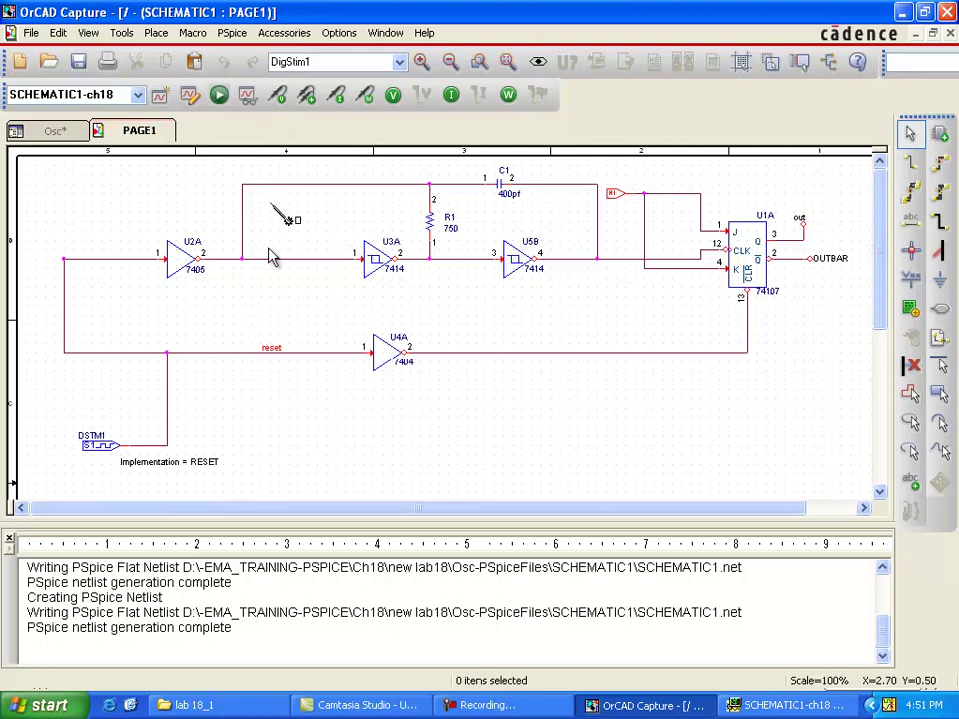
{"action": "key", "text": "Escape"}
{"action": "left_click", "coordinate": [245, 352]}
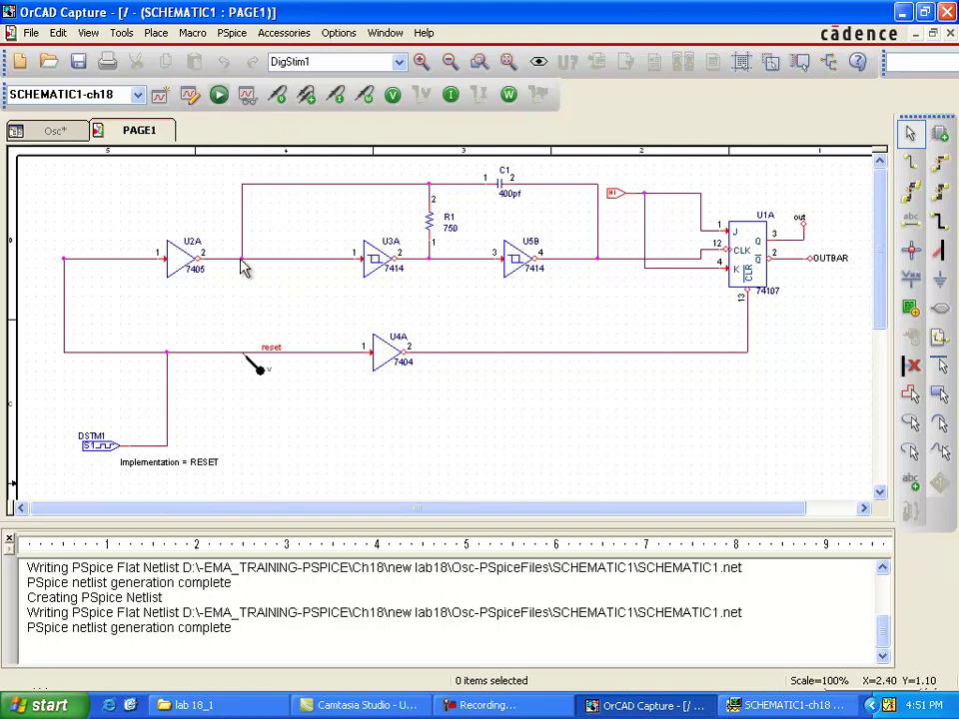
{"action": "left_click", "coordinate": [431, 262]}
{"action": "key", "text": "Escape"}
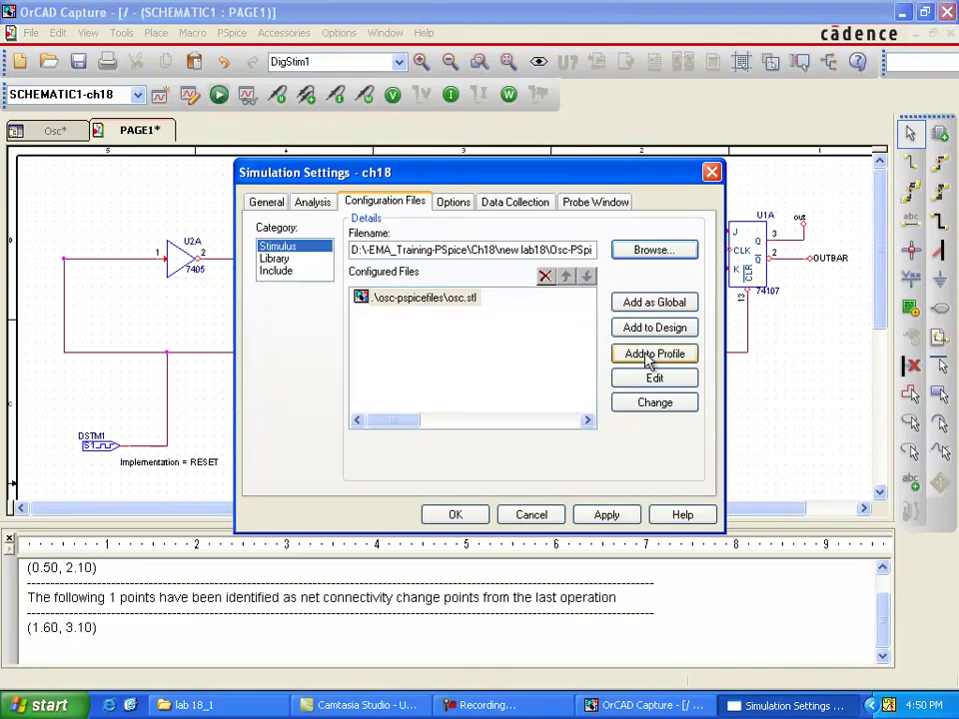
Dismiss the already-configured error and remove osc.stl from the stimulus list
{"action": "left_click", "coordinate": [644, 354]}
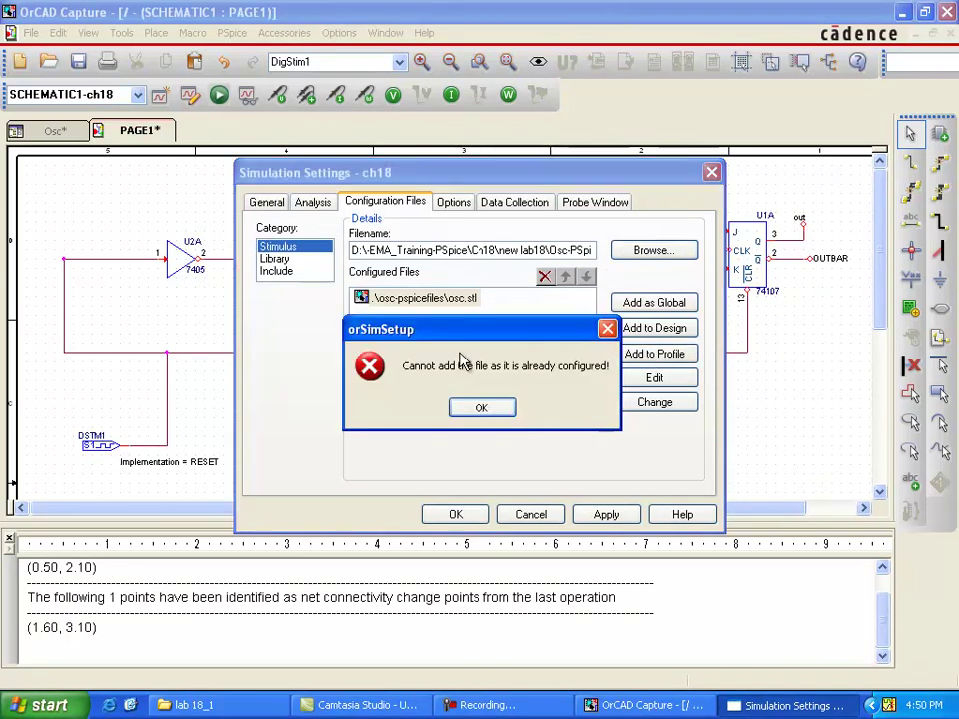
{"action": "left_click", "coordinate": [483, 409]}
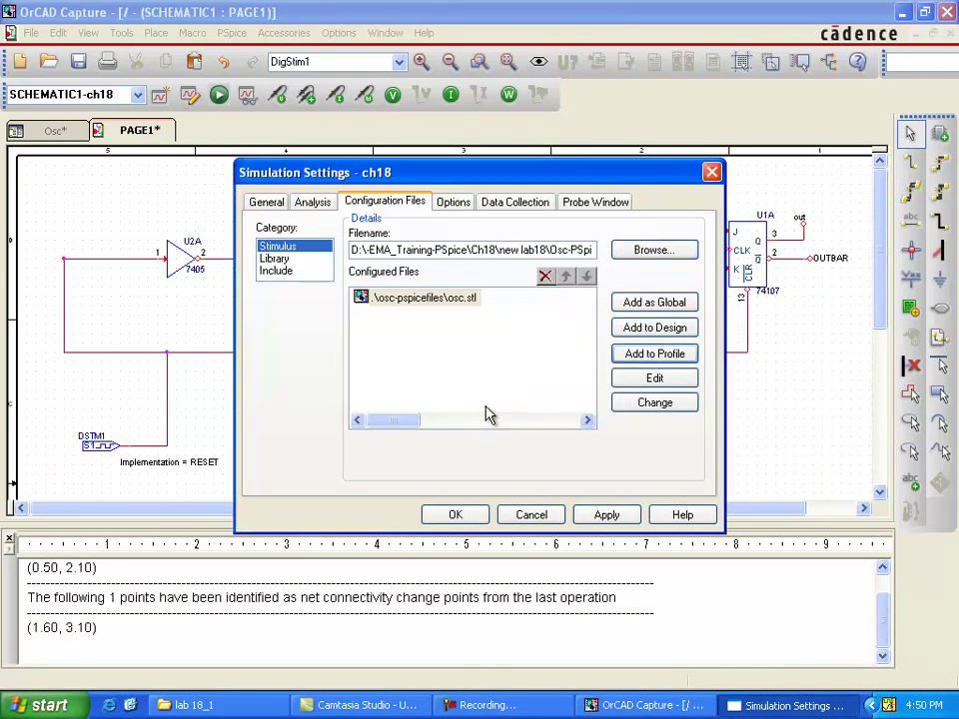
{"action": "left_click", "coordinate": [470, 302]}
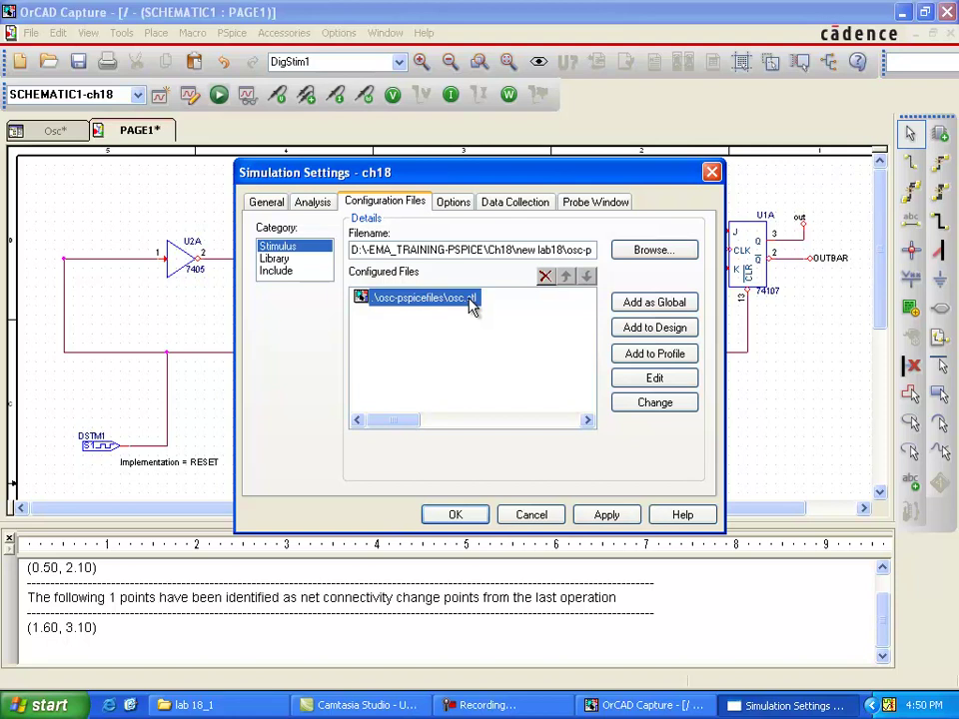
{"action": "left_click", "coordinate": [667, 329]}
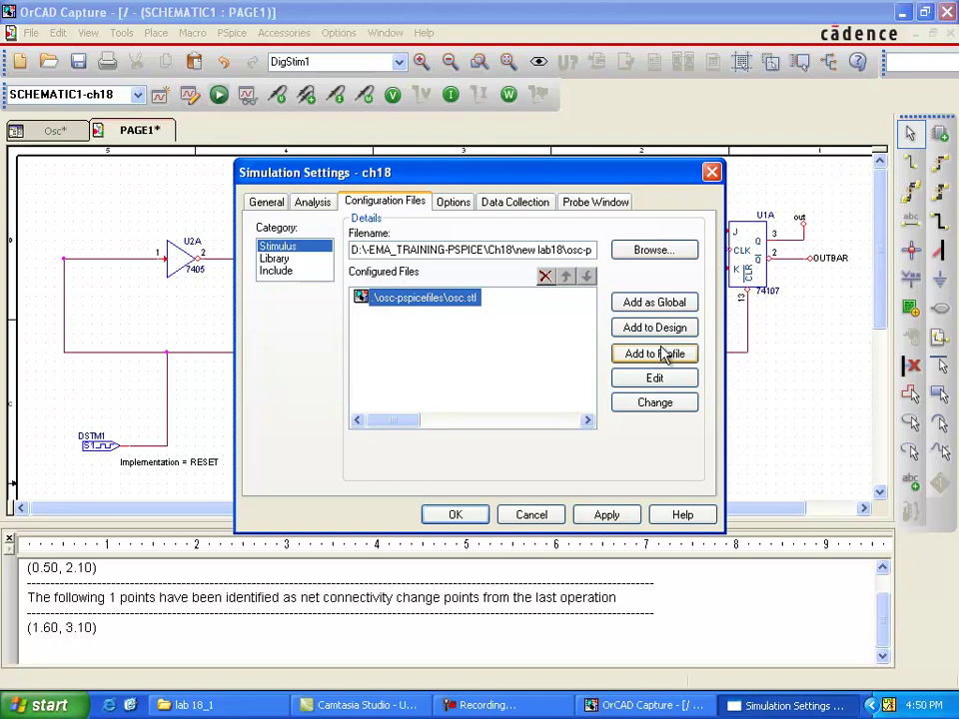
{"action": "left_click", "coordinate": [544, 277]}
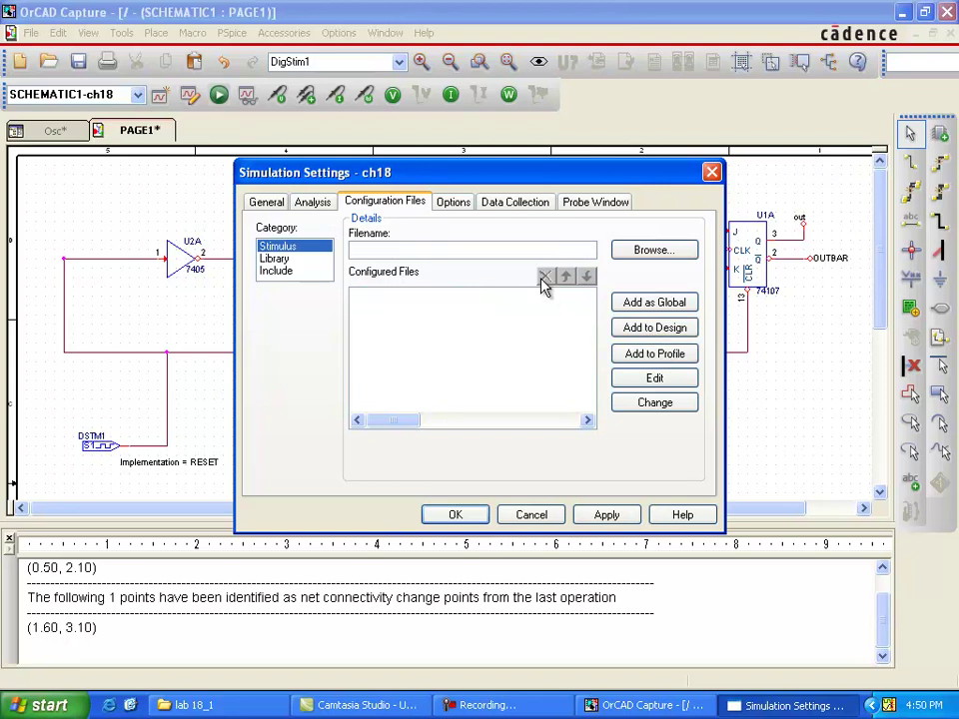
Re-add osc.stl from Osc-PSpiceFiles to the ch18 profile and accept the settings
{"action": "left_click", "coordinate": [653, 252]}
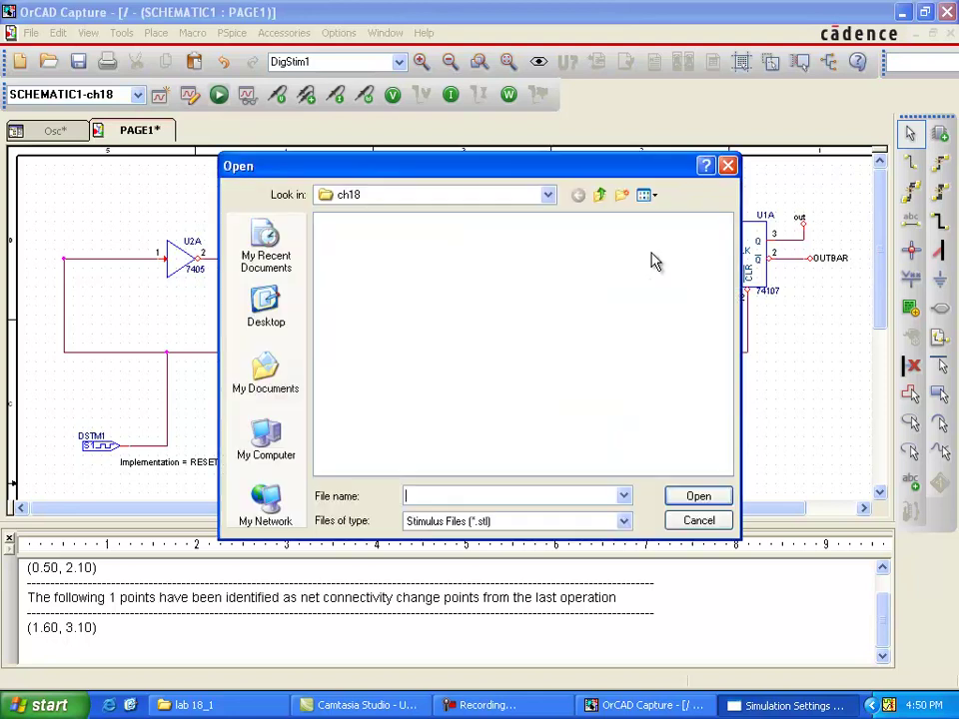
{"action": "left_click", "coordinate": [599, 195]}
{"action": "left_click", "coordinate": [599, 196]}
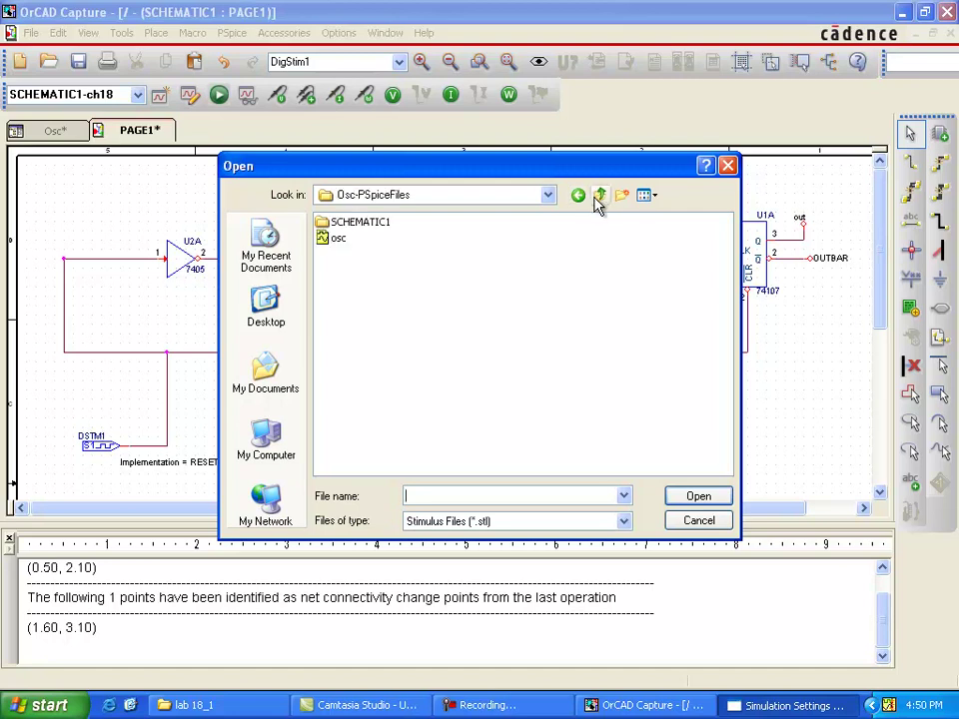
{"action": "left_click", "coordinate": [345, 239]}
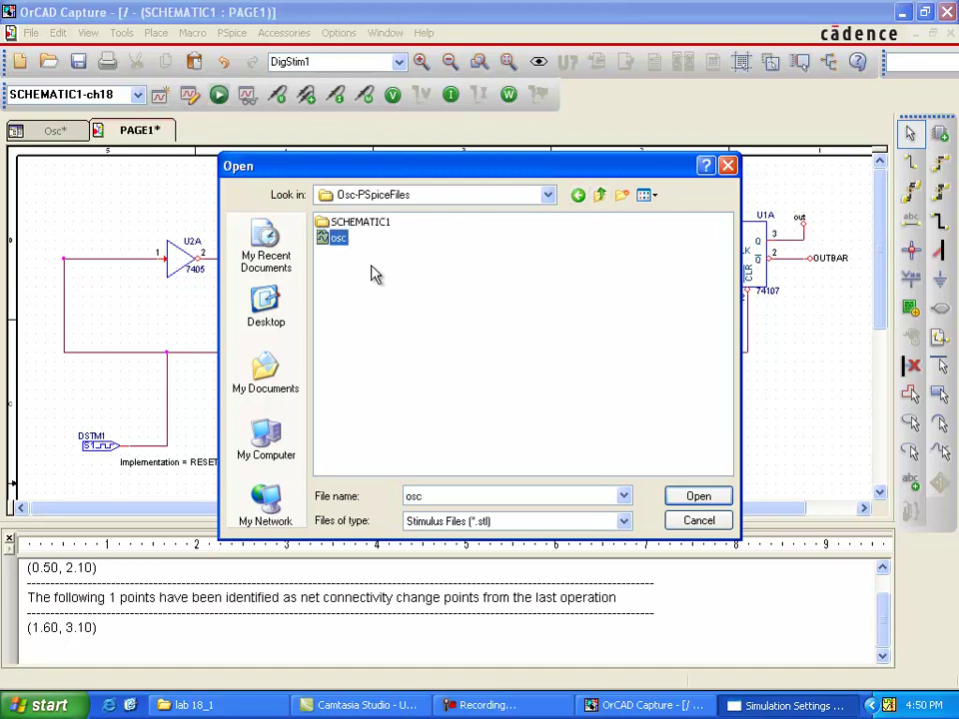
{"action": "left_click", "coordinate": [696, 496]}
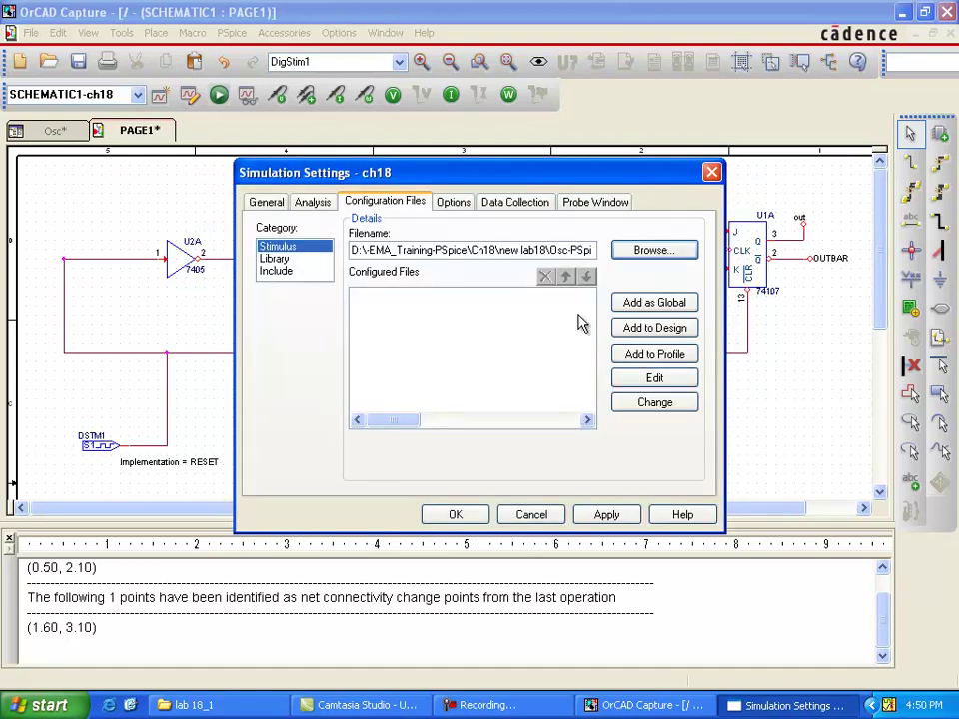
{"action": "left_click", "coordinate": [627, 355]}
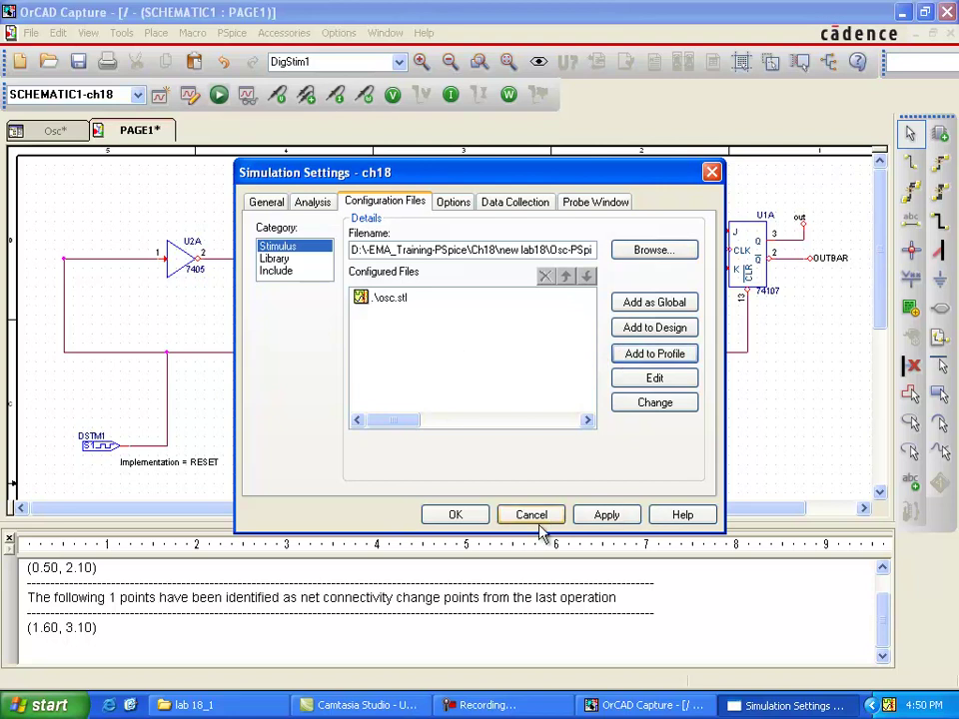
{"action": "left_click", "coordinate": [456, 512]}
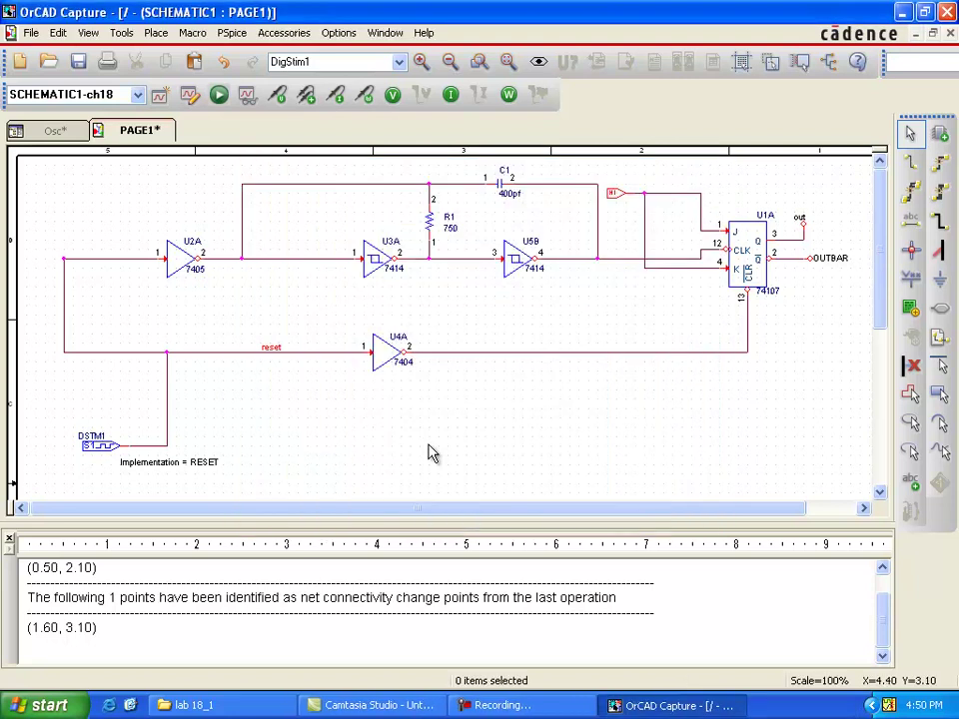
Save the schematic and place a voltage-level marker on the reset wire
{"action": "key", "text": "F11"}
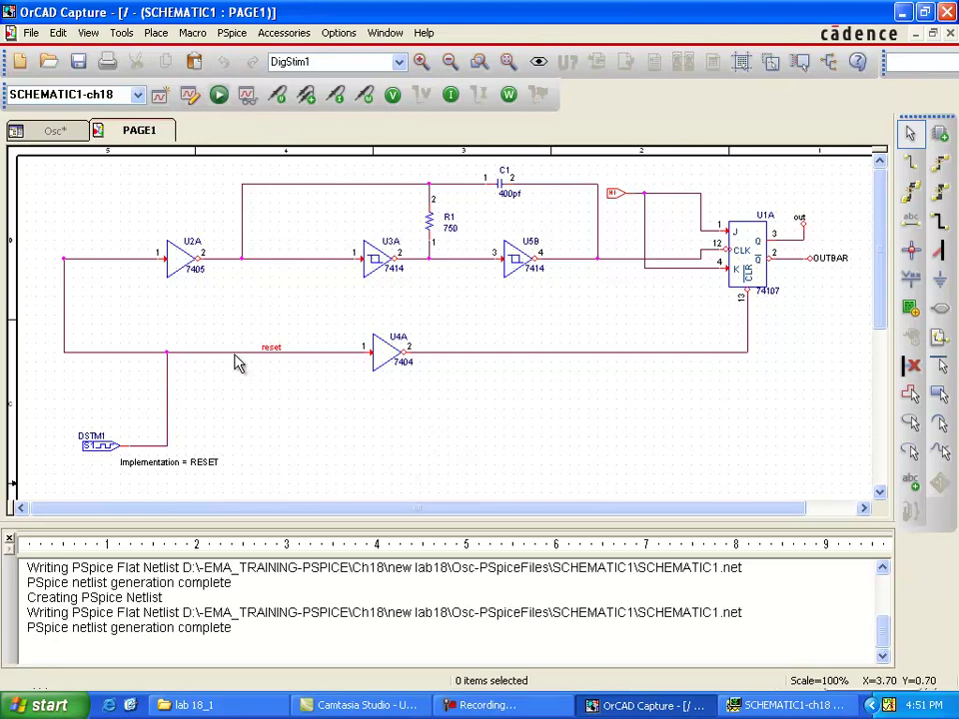
{"action": "left_click", "coordinate": [280, 95]}
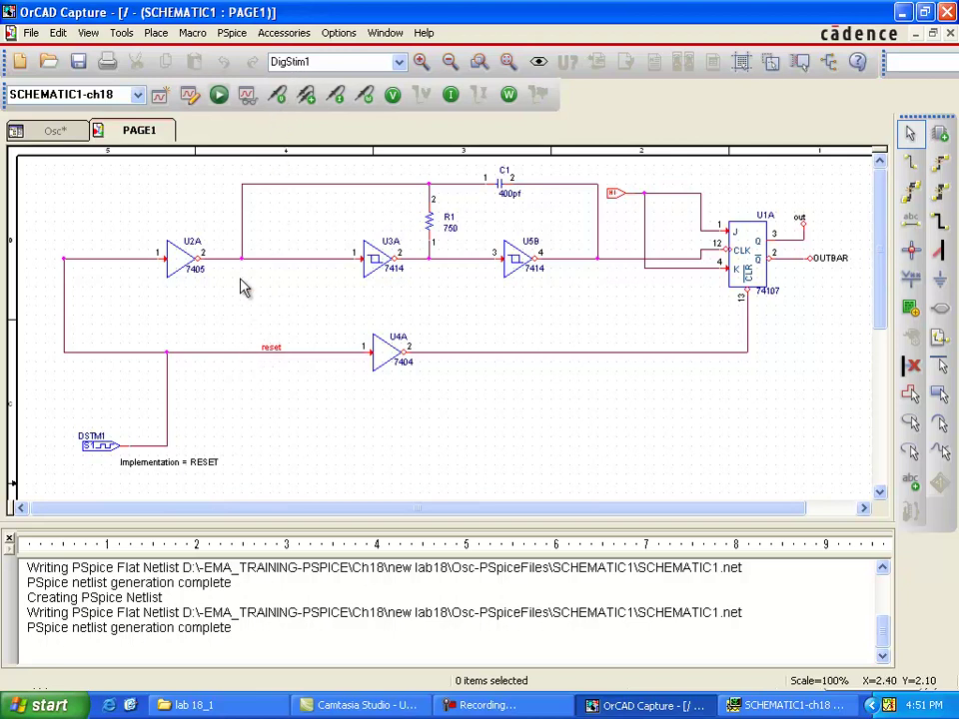
{"action": "left_click", "coordinate": [246, 353]}
Add voltage markers on the U2A, U3A and U5B outputs and the OUTBAR net
{"action": "left_click", "coordinate": [243, 266]}
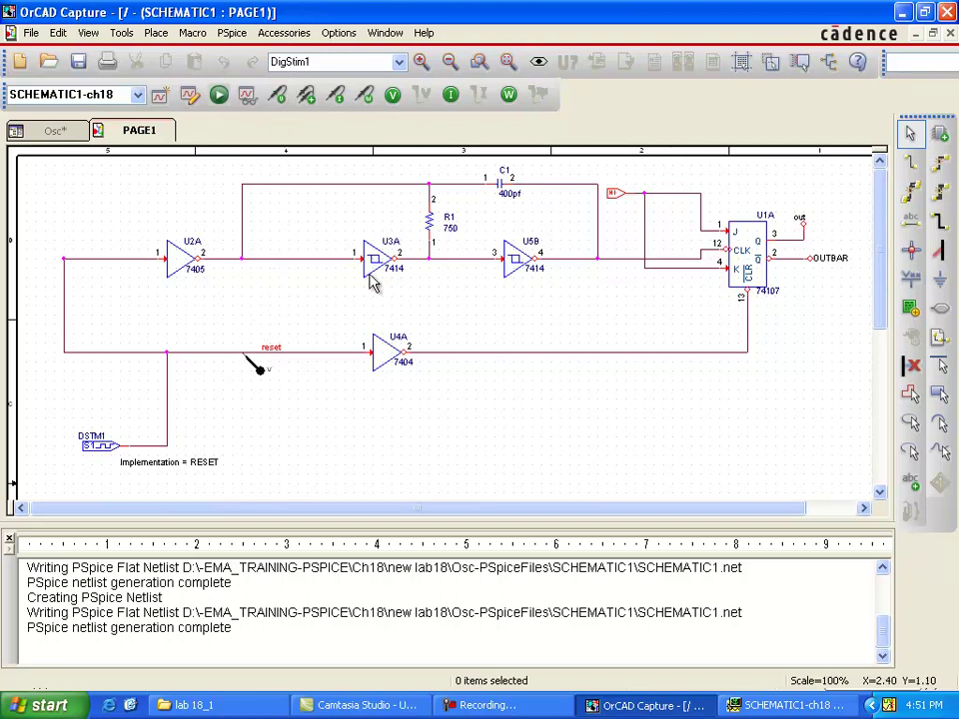
{"action": "left_click", "coordinate": [431, 264]}
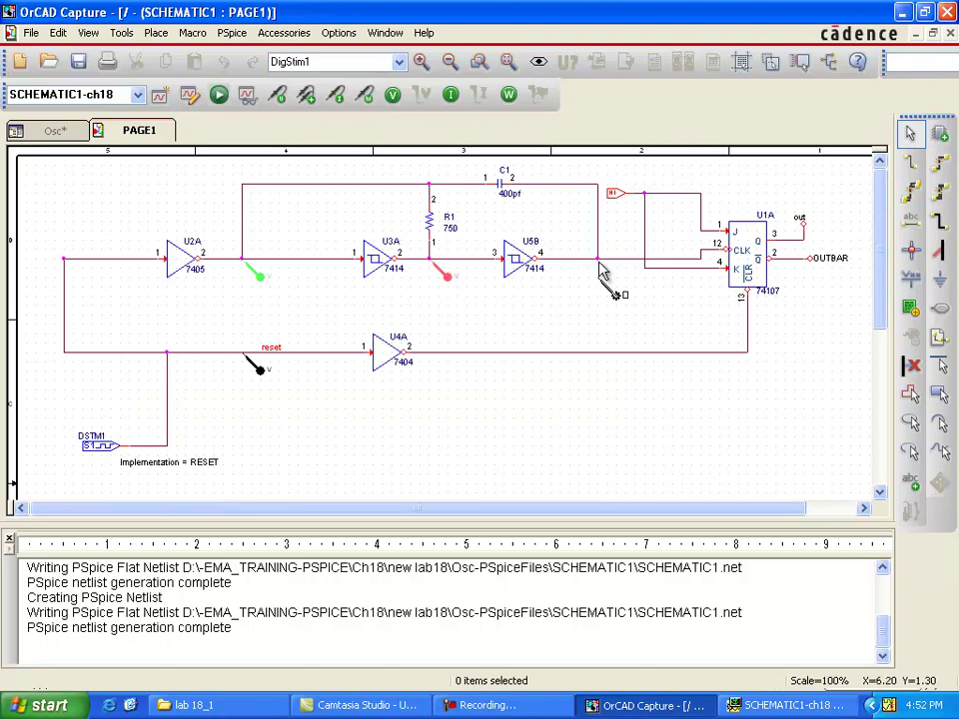
{"action": "left_click", "coordinate": [599, 265]}
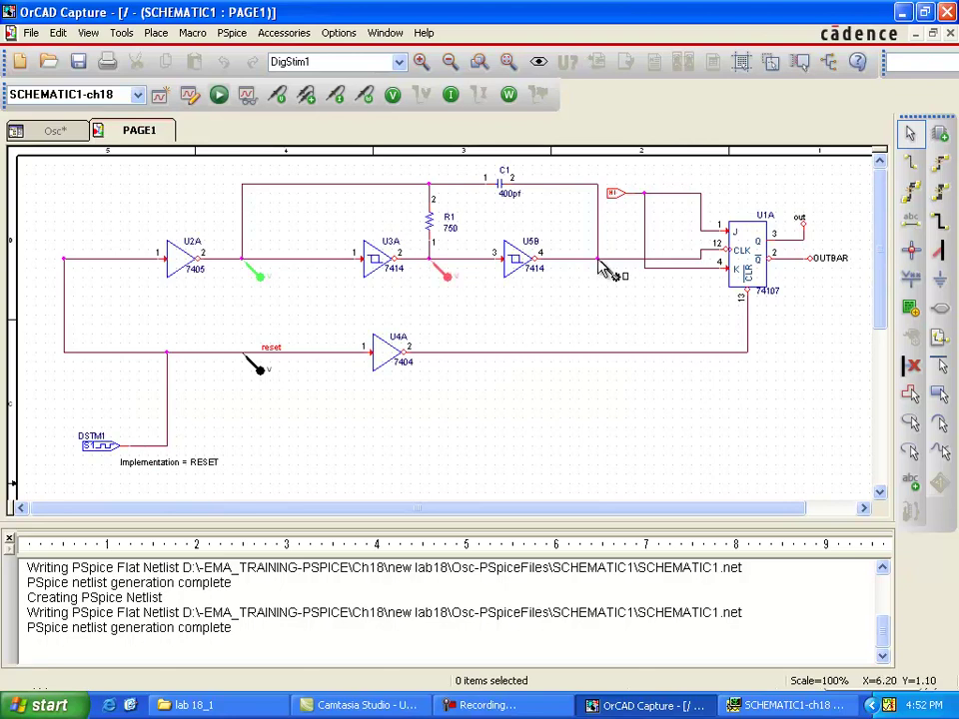
{"action": "left_click", "coordinate": [809, 258]}
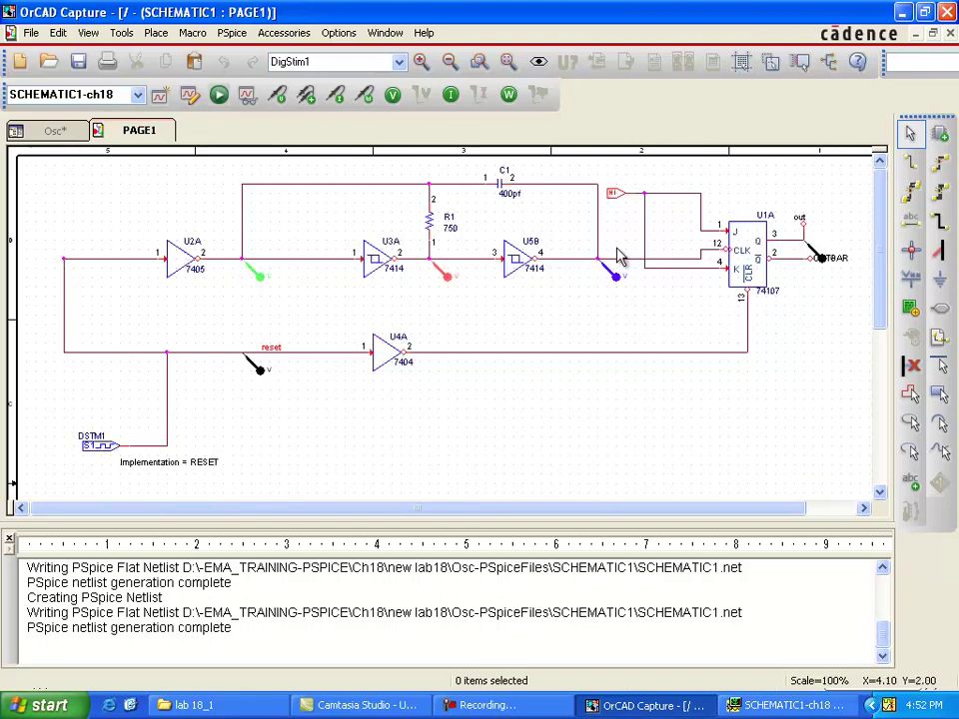
Launch the PSpice transient simulation for the ch18 oscillator design
{"action": "left_click", "coordinate": [220, 95]}
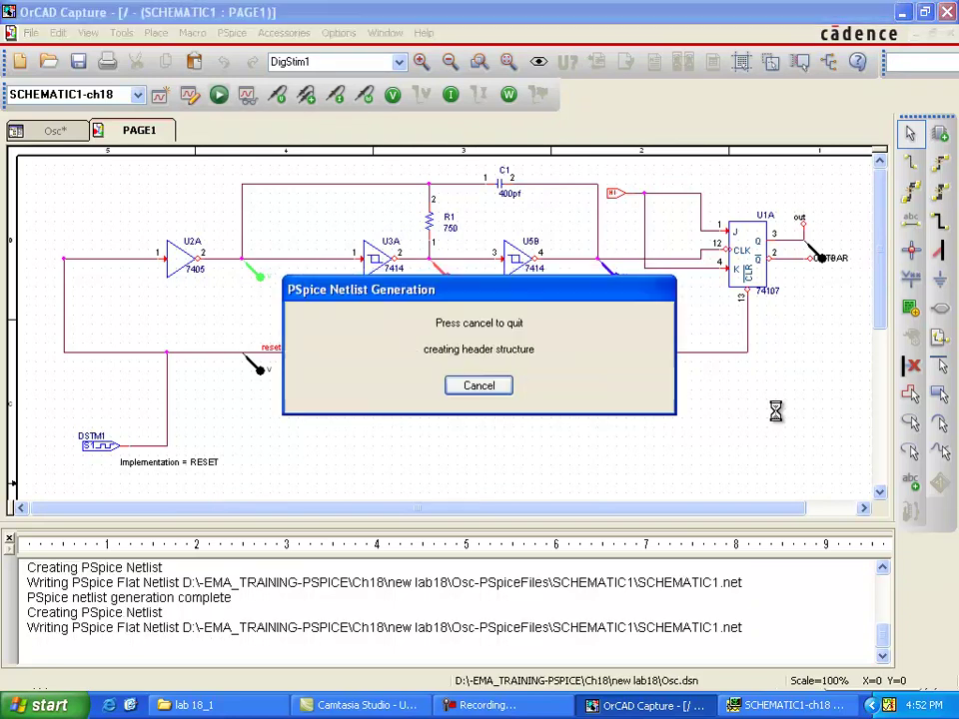